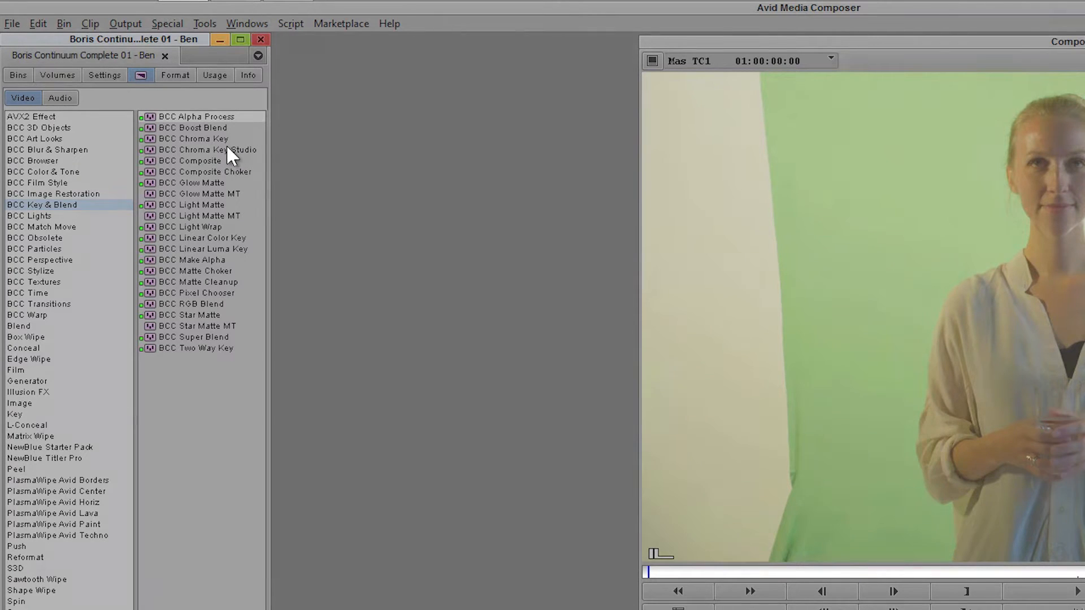
- Apply the BCC Chroma Key Studio effect to greenscreen_01a.mov on V2 and open its effect parameters
drag(149, 150, 582, 491)
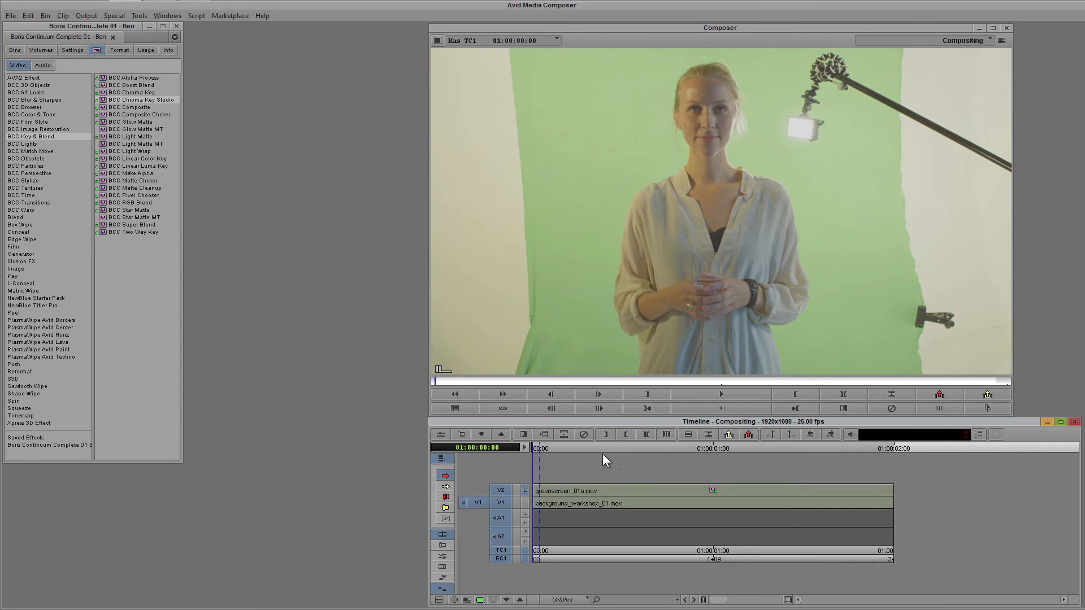
click(443, 556)
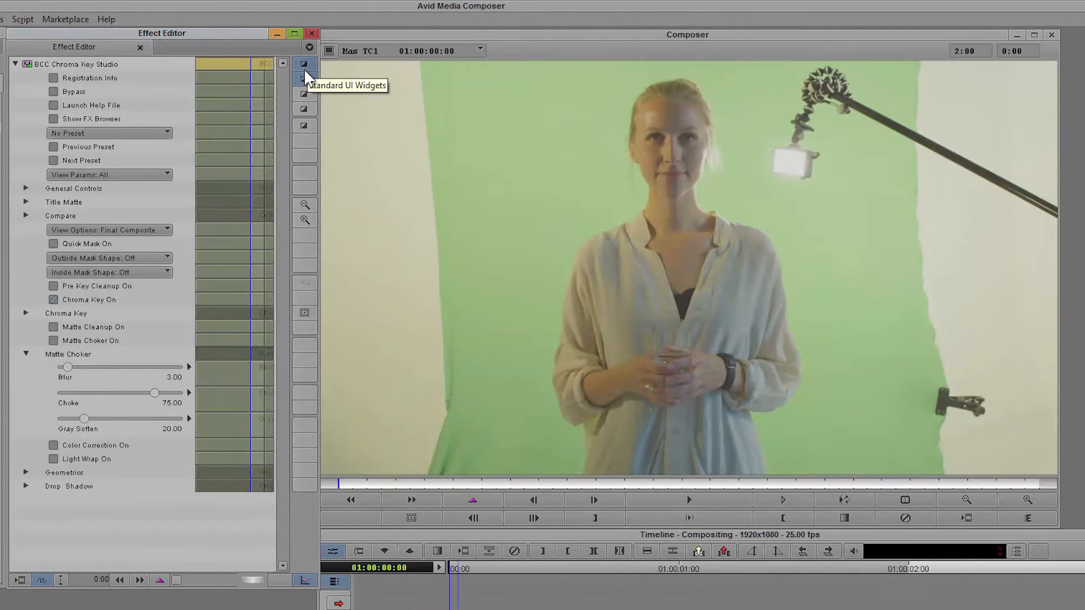
- Try cropping the greenscreen clip's left and right edges in towards the woman, and undo both crops
click(309, 105)
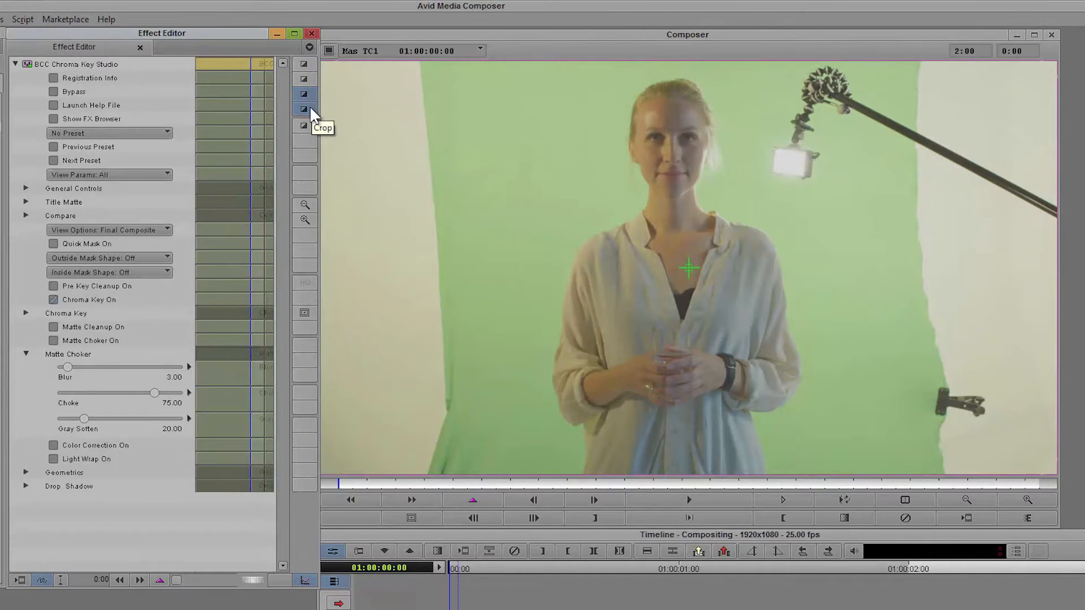
drag(324, 64, 521, 64)
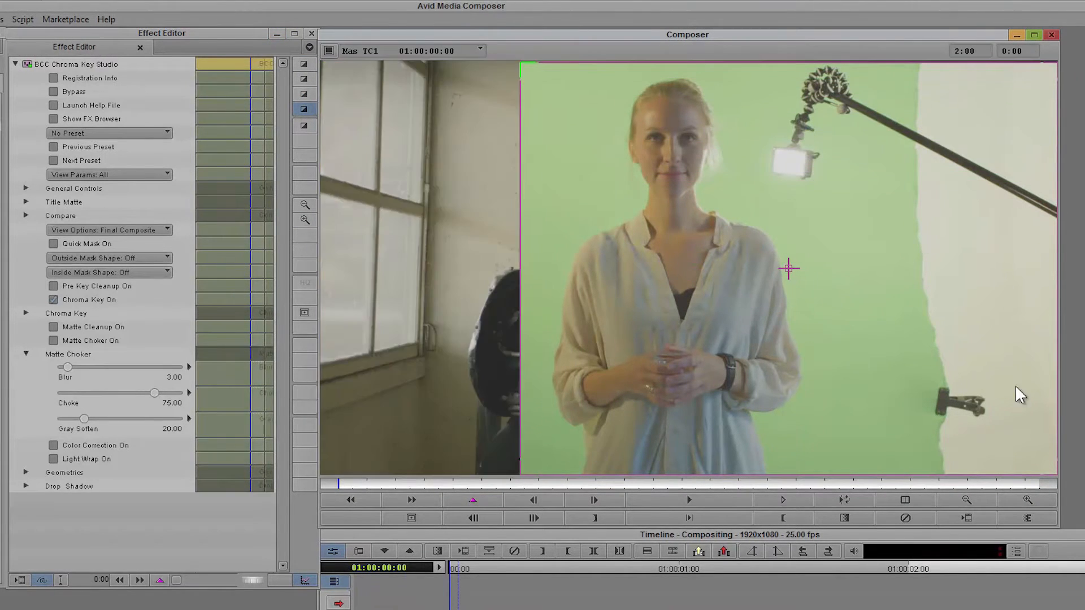
drag(1052, 477, 819, 498)
drag(428, 485, 305, 471)
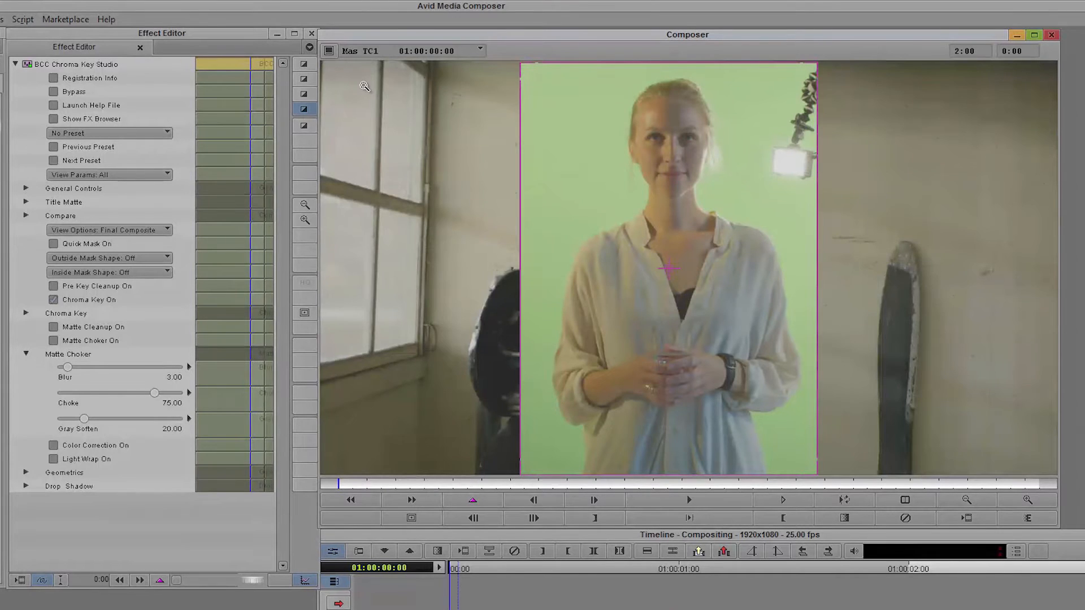
key(ctrl+z)
key(ctrl+z)
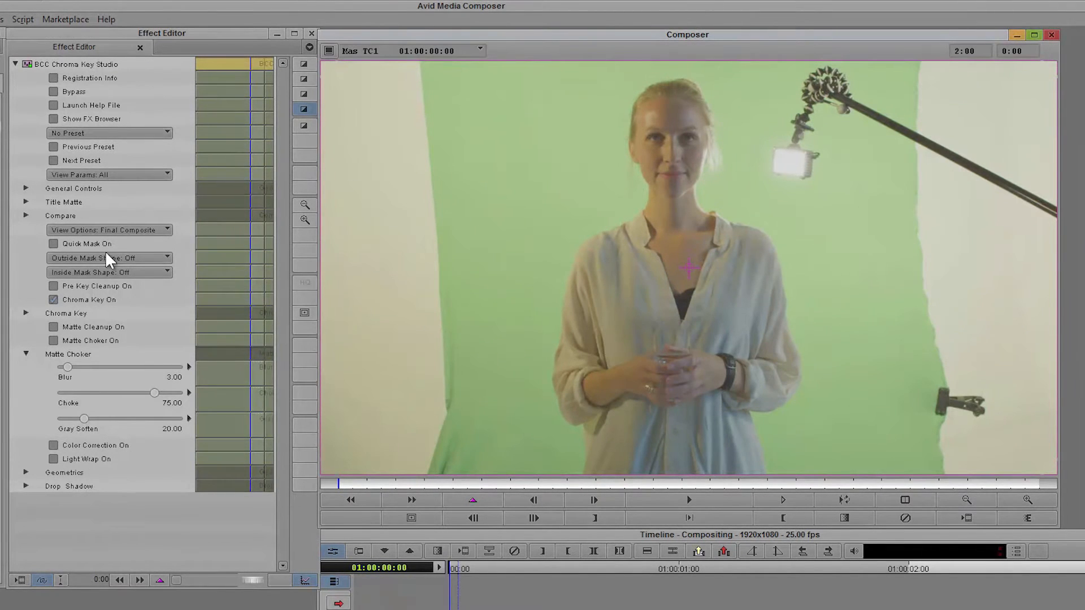
- Turn on Quick Mask and sample its key color from the green backdrop beside the woman
click(53, 244)
click(26, 257)
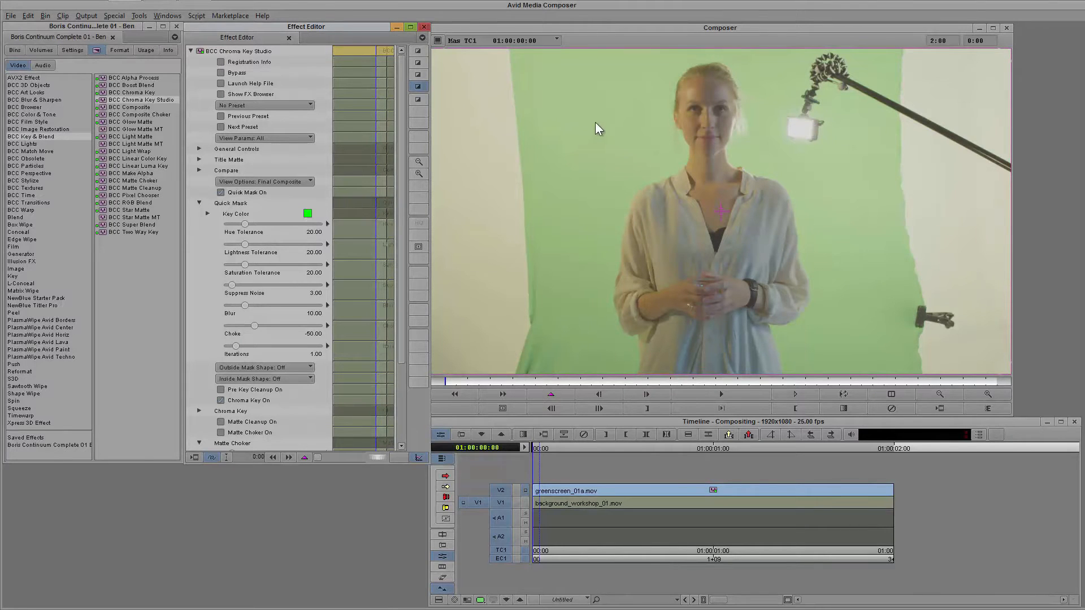
click(576, 160)
key(space)
- Set the Quick Mask's Hue Tolerance to 12.50 and its Choke to -127
mouse_move(257, 329)
mouse_down()
mouse_move(227, 326)
mouse_move(255, 329)
mouse_up()
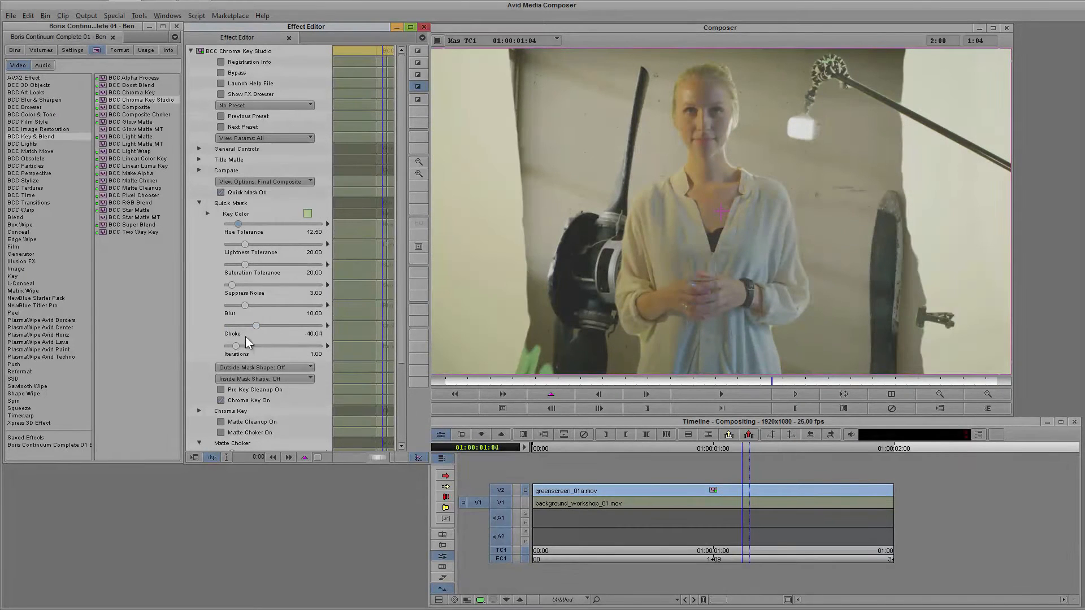
drag(256, 326, 226, 325)
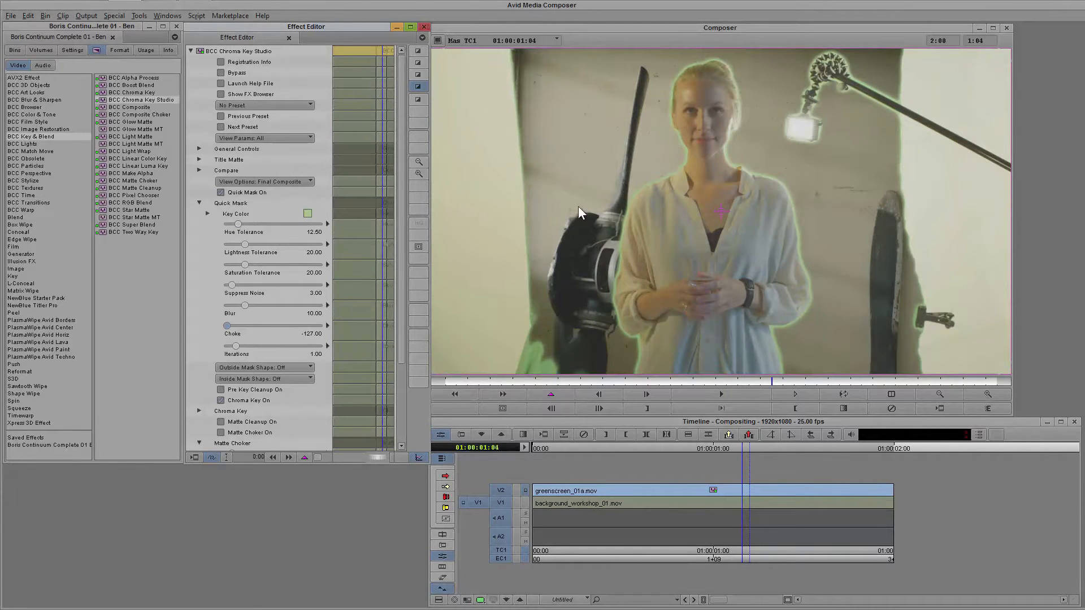
click(277, 181)
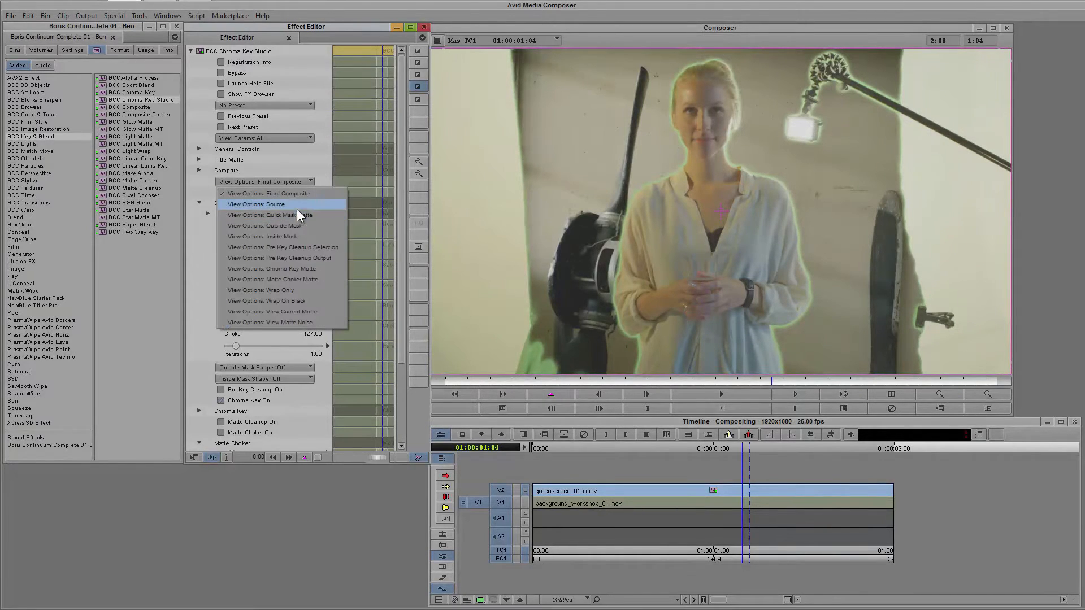
click(208, 222)
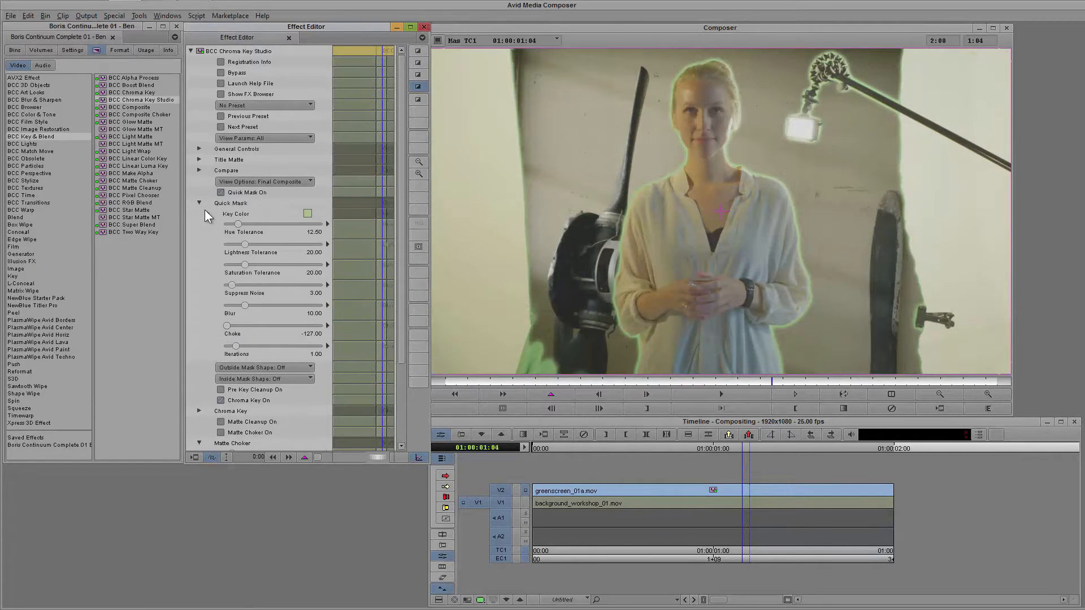
click(201, 204)
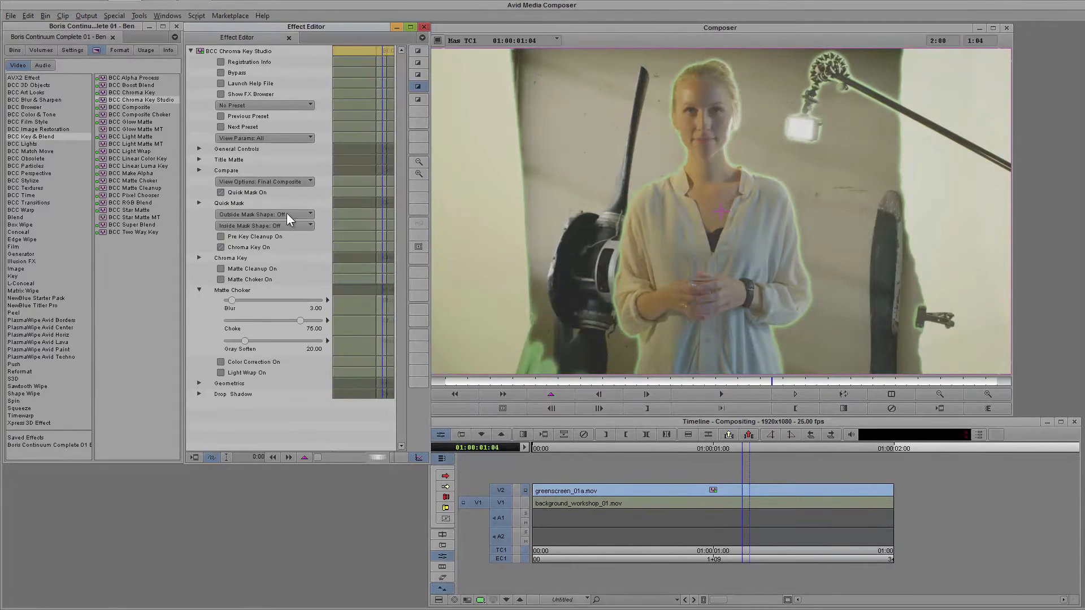
- Set the Outside Mask Shape to Spline Mask
click(298, 213)
click(310, 215)
click(305, 215)
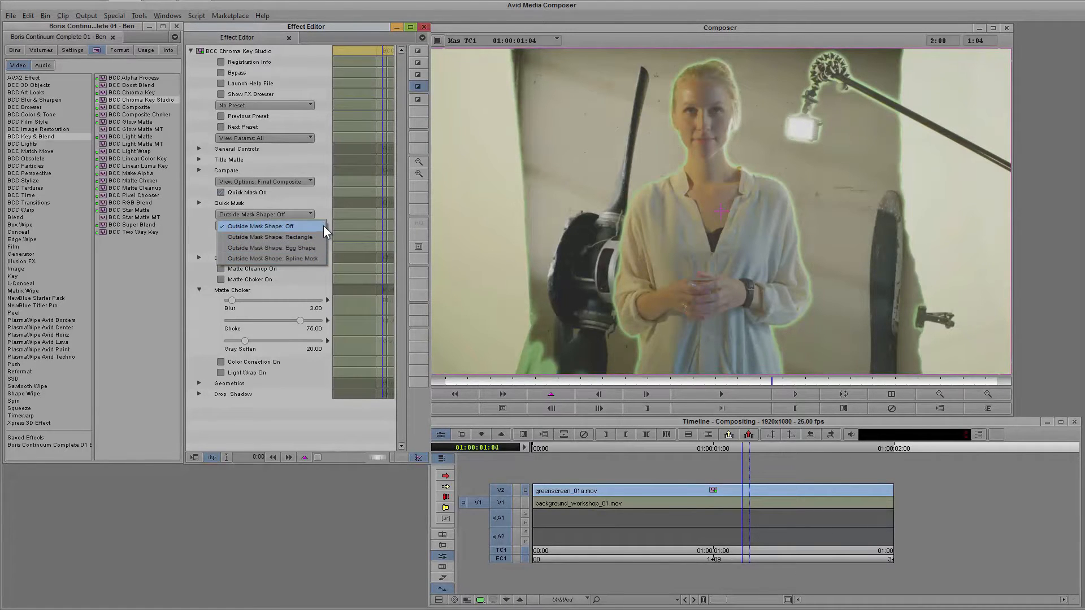
click(310, 259)
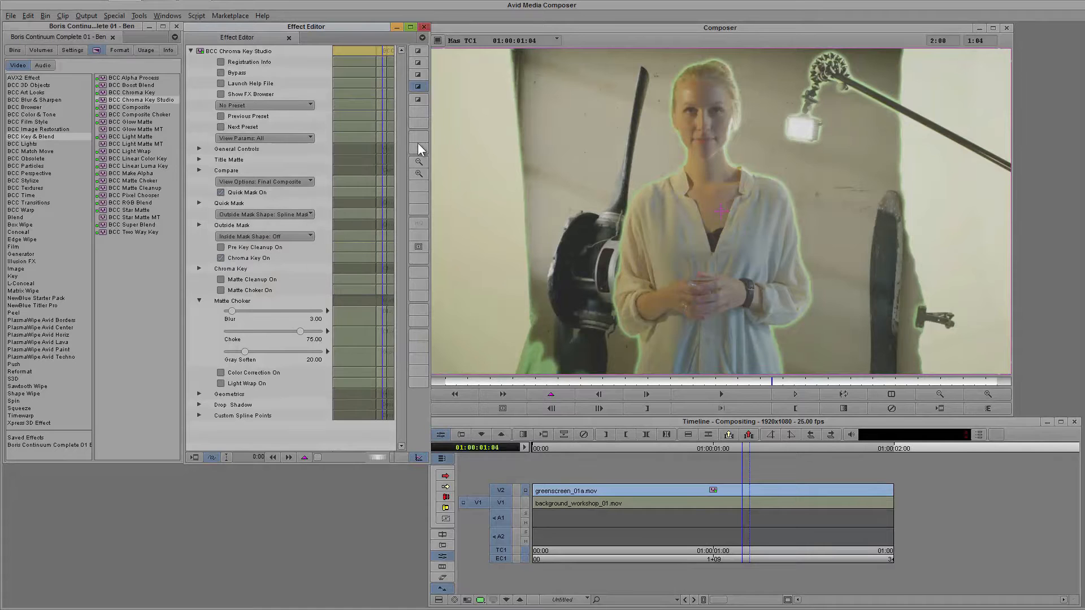
- Draw a closed spline outside mask around the woman, starting at the lower edge of the frame beside her
click(418, 63)
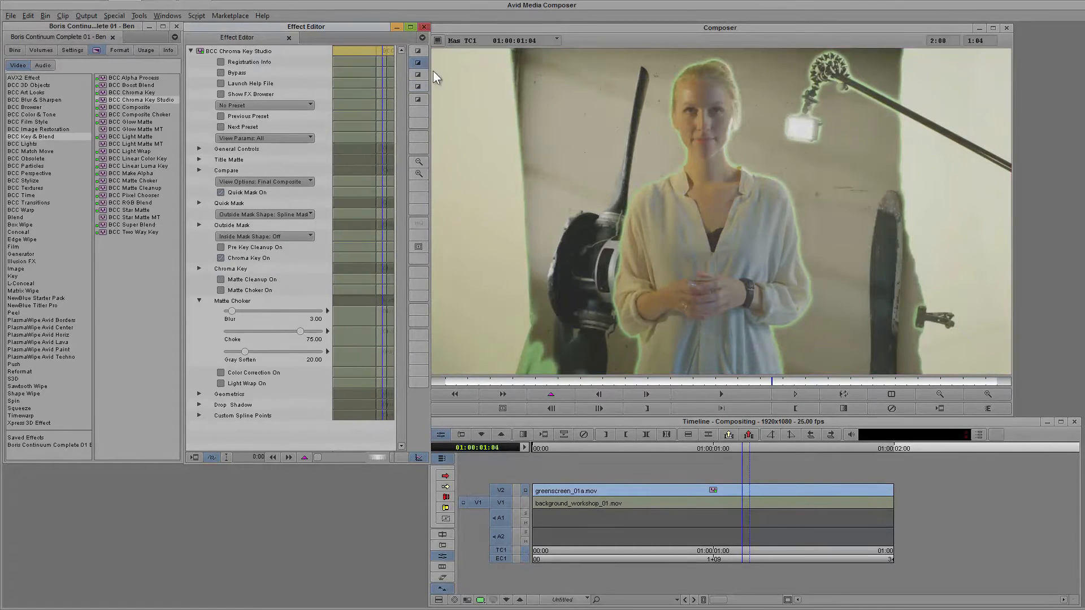
click(614, 368)
click(601, 328)
click(588, 282)
mouse_move(642, 148)
mouse_down()
mouse_move(676, 138)
mouse_move(664, 132)
mouse_up()
drag(650, 61, 676, 53)
drag(814, 67, 828, 102)
drag(768, 247, 778, 259)
drag(823, 350, 821, 357)
drag(628, 347, 620, 381)
click(601, 330)
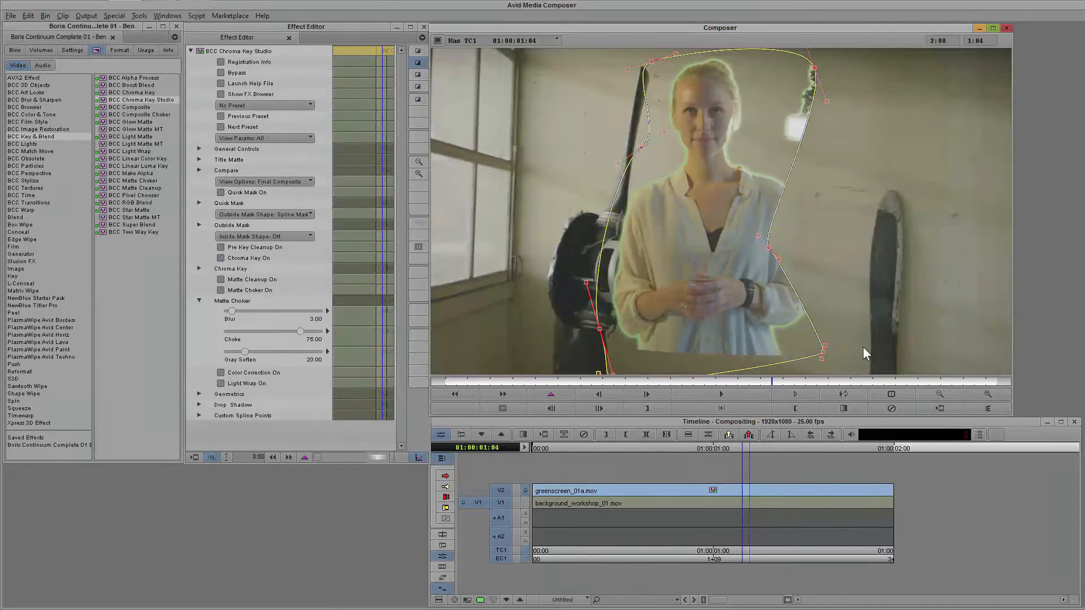
- Reshape the spline mask so it clears the woman's elbow, hips and head while excluding the lamp beside her
drag(823, 352, 830, 377)
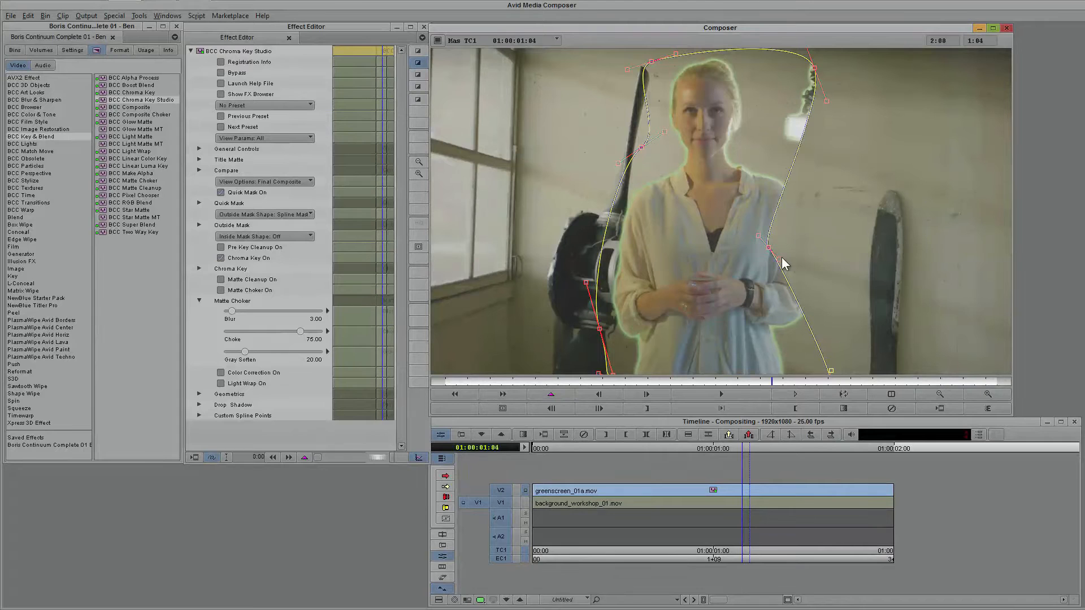
drag(769, 247, 820, 257)
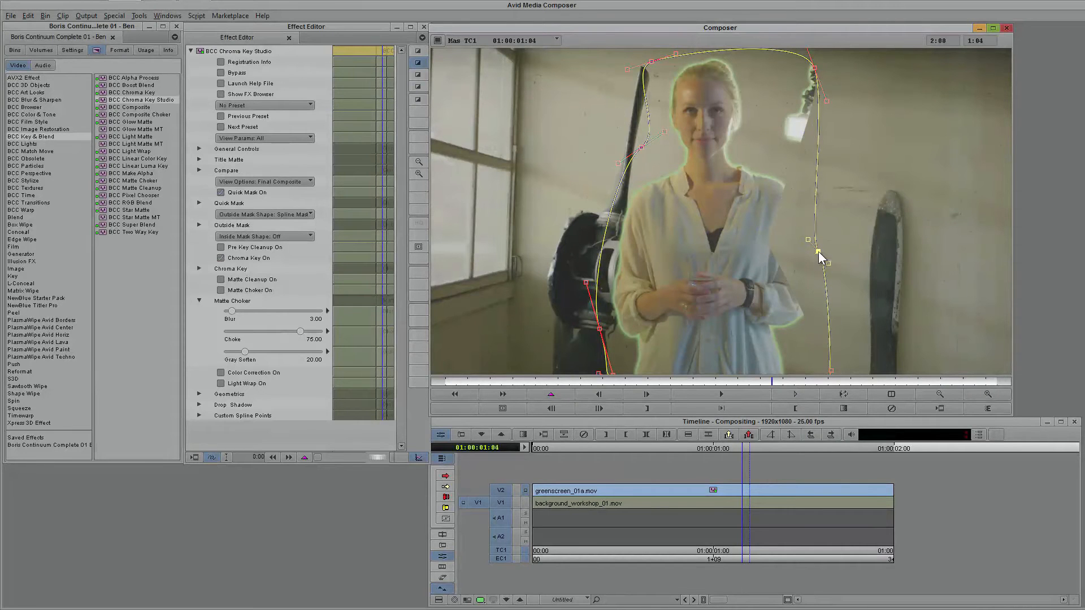
drag(818, 68, 777, 132)
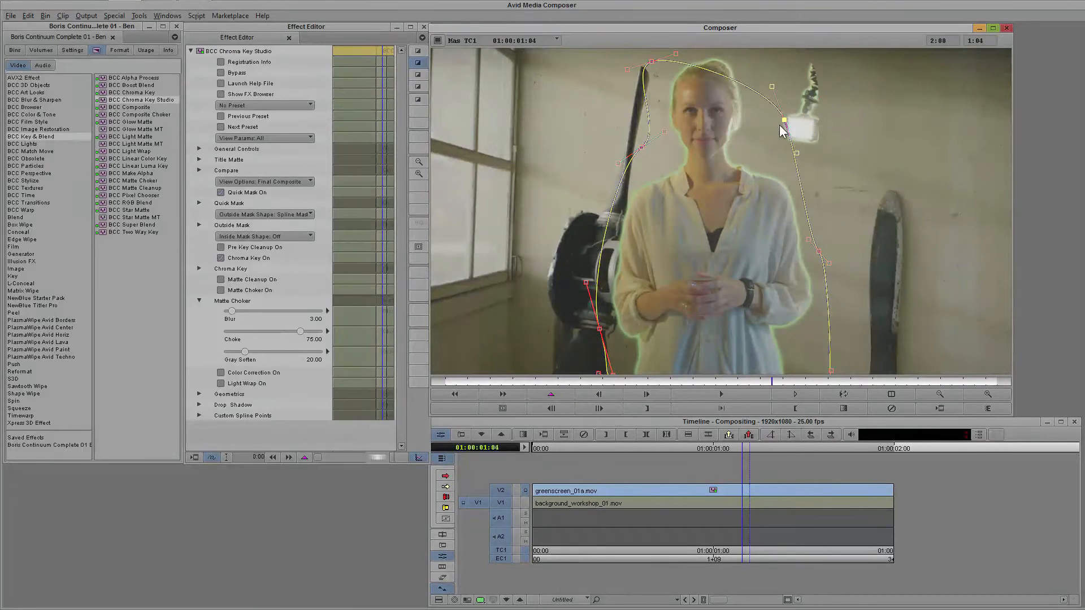
drag(656, 61, 685, 51)
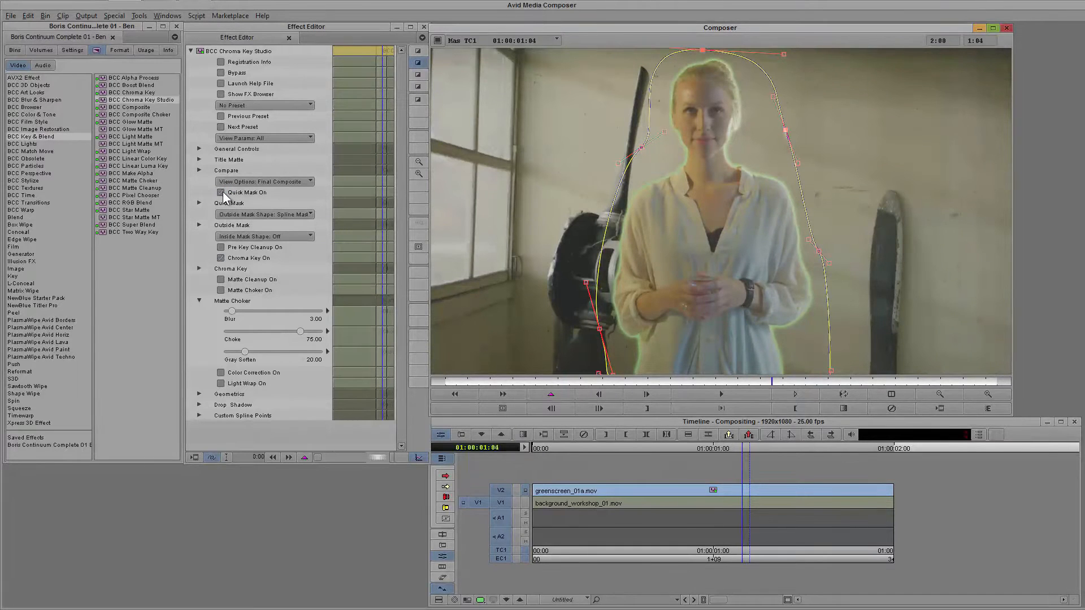
- Switch from Quick Mask to Pre Key Cleanup and sample its color from the green area beside the woman's shoulder
click(219, 194)
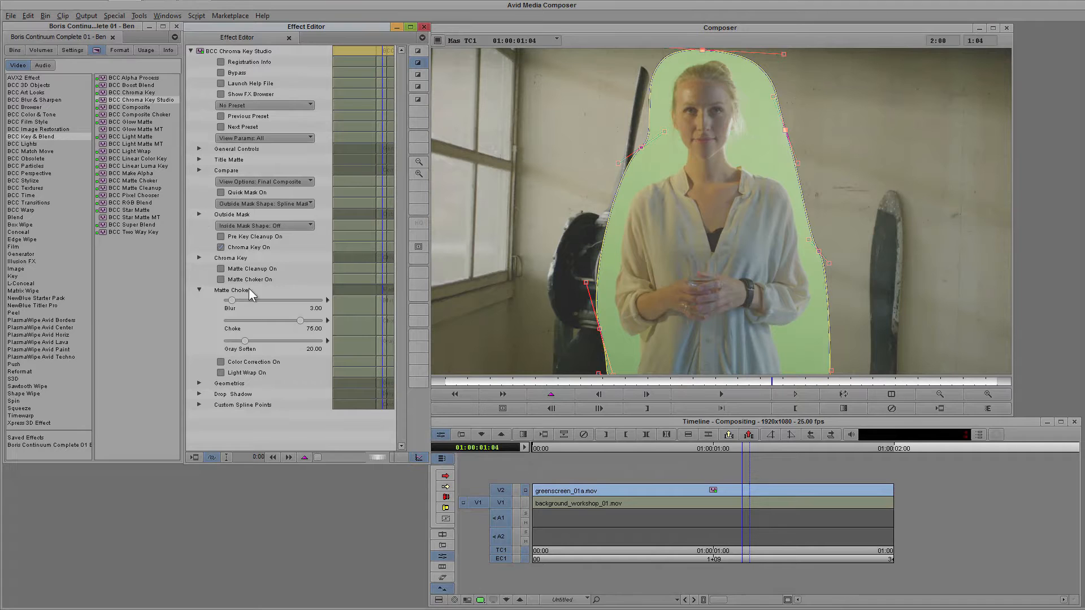
click(221, 236)
drag(307, 269, 651, 181)
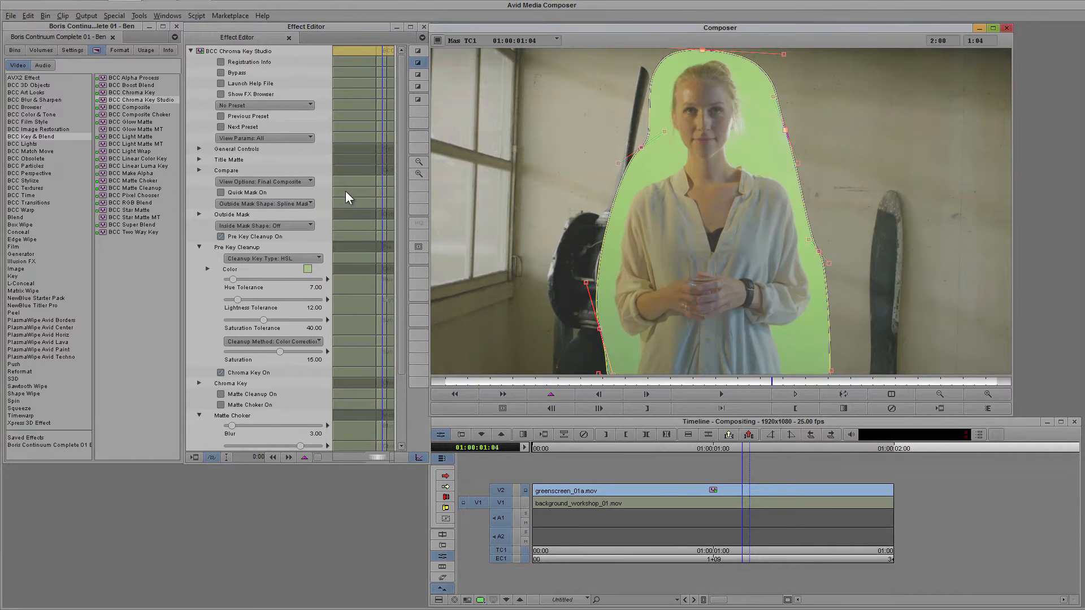
- Using the Pre Key Cleanup Selection view, set Hue Tolerance to 15.63, Lightness Tolerance to 17.50 and Saturation Tolerance to 17.50
click(302, 181)
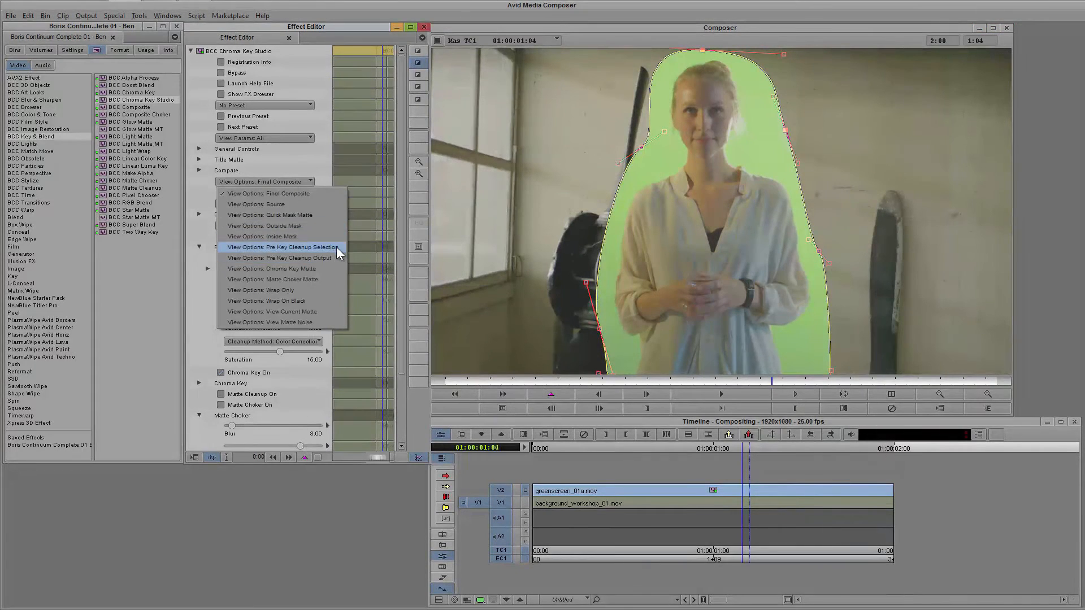
click(341, 248)
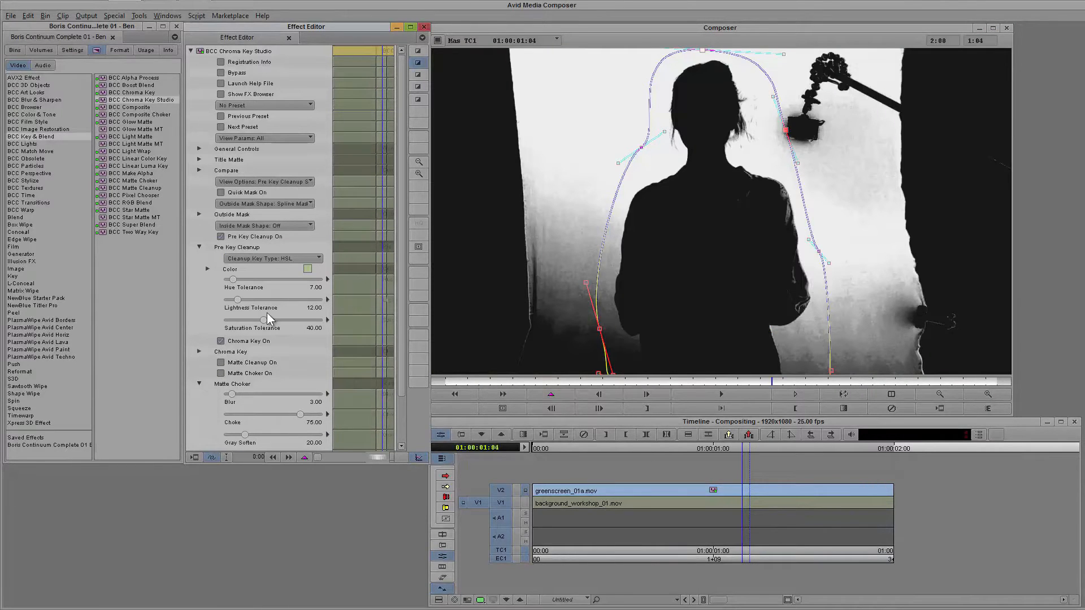
drag(233, 278, 259, 319)
drag(242, 281, 242, 317)
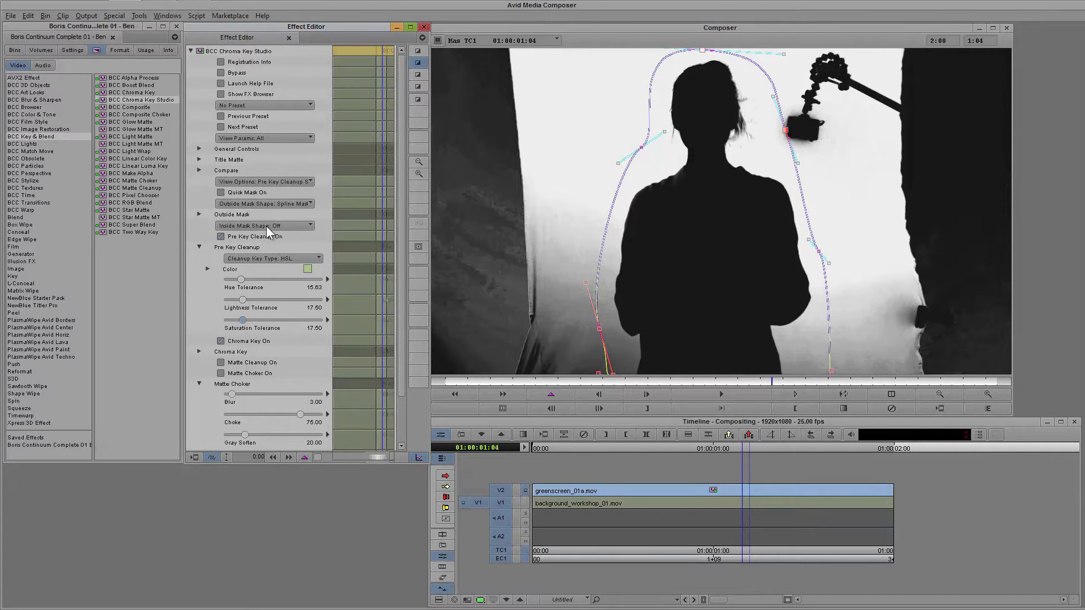
- Show the Pre Key Cleanup Output and try the cleanup Saturation at -100 and at a high positive value
click(293, 182)
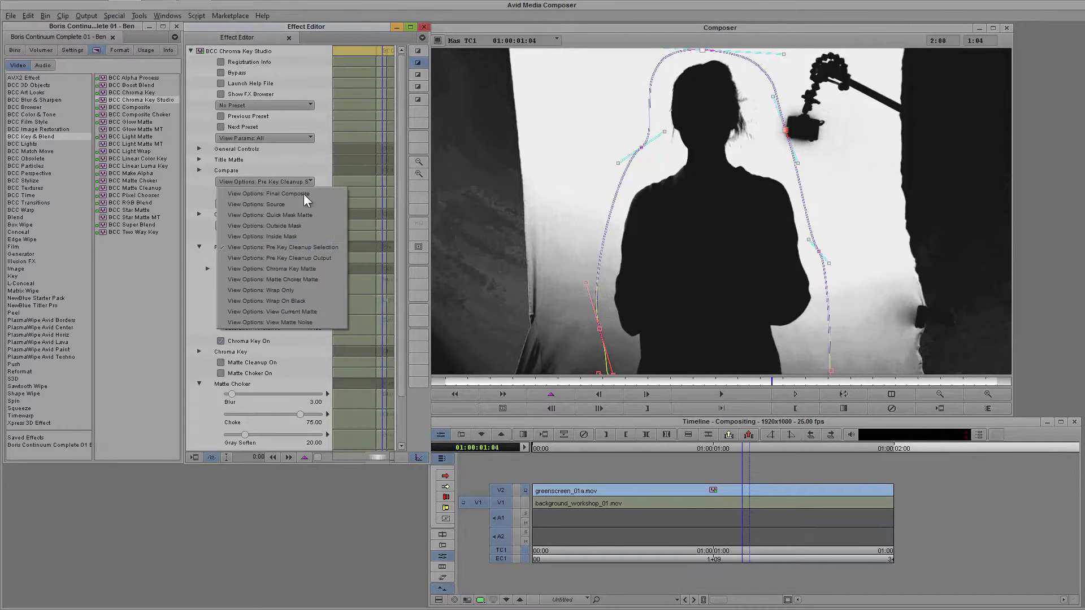
click(339, 258)
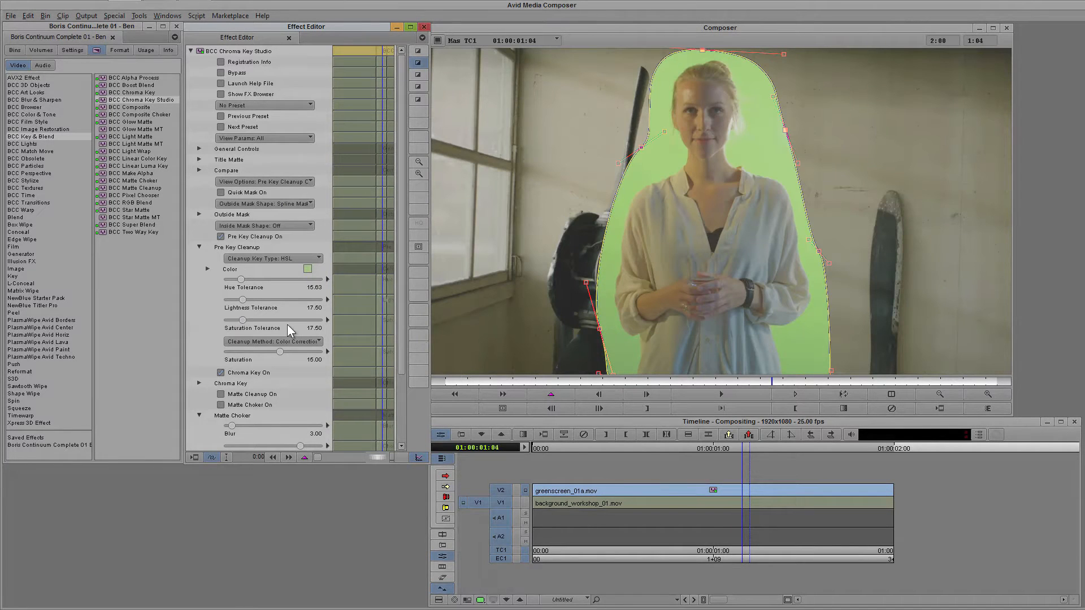
drag(282, 350, 150, 344)
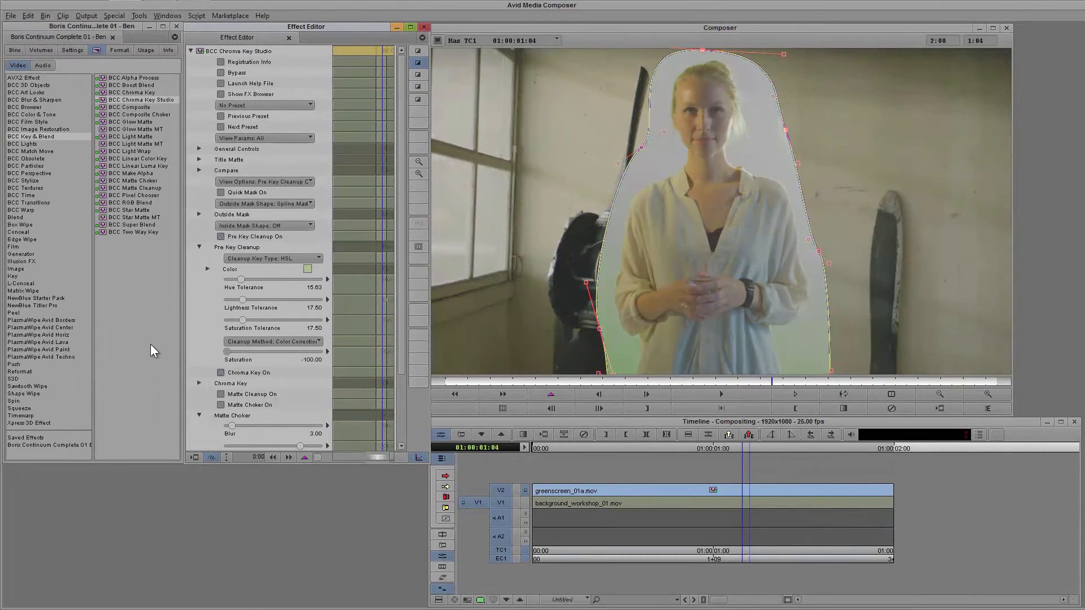
mouse_move(283, 352)
mouse_down()
mouse_move(247, 356)
mouse_move(307, 362)
mouse_move(289, 358)
mouse_up()
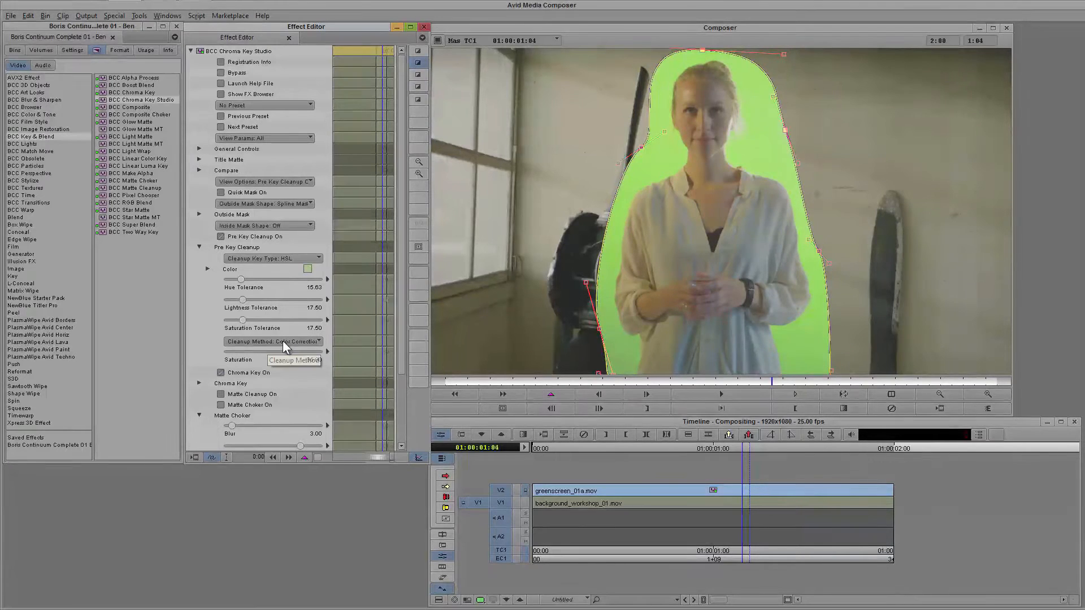
- Change the Cleanup Method to Push to Solid and adjust the Push to Solid Amount to even out the green
click(279, 342)
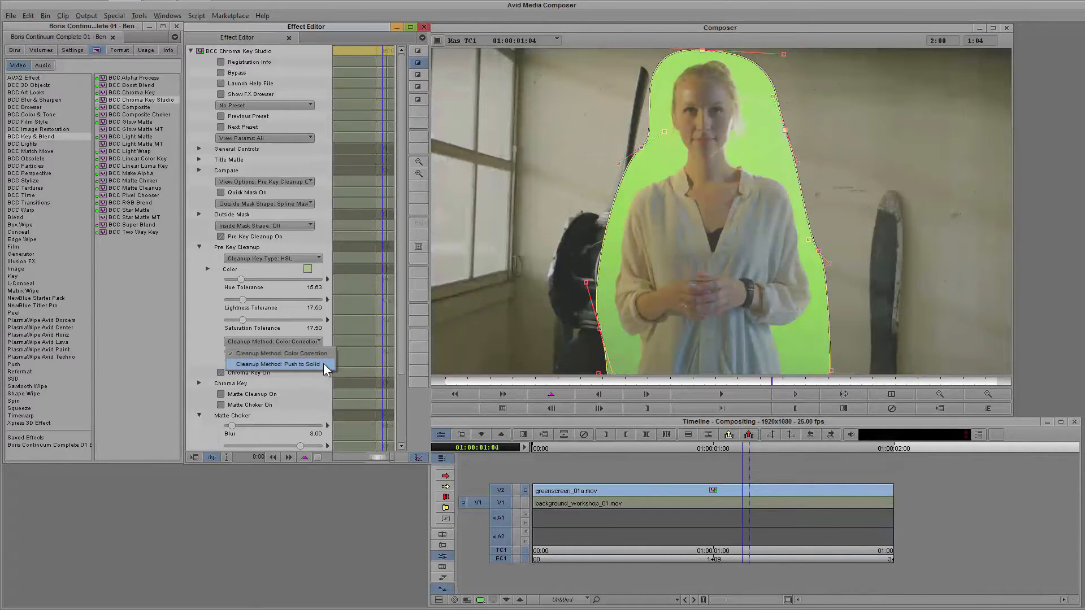
click(323, 364)
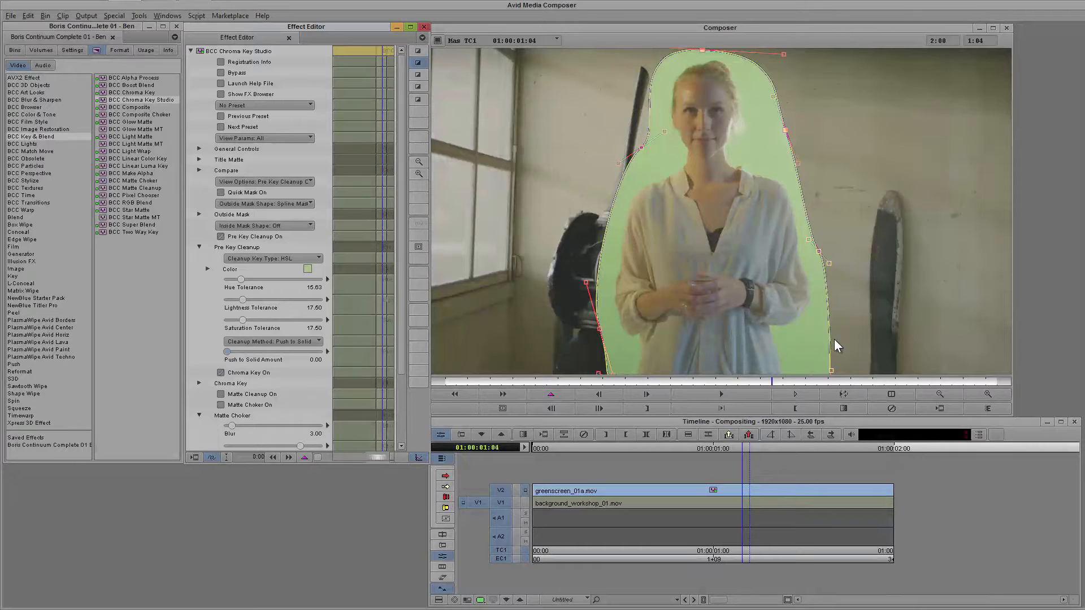
drag(228, 351, 479, 355)
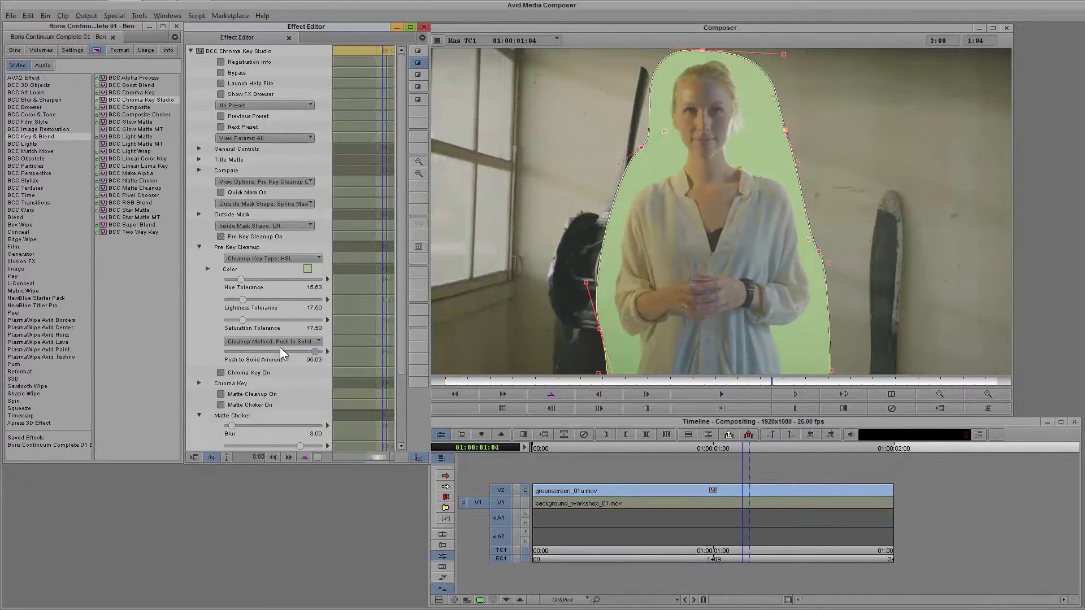
drag(147, 347, 286, 350)
drag(388, 347, 389, 347)
- Expand the Chroma Key settings in place of Pre Key Cleanup and sample the key color from the green near the woman's neck
click(199, 247)
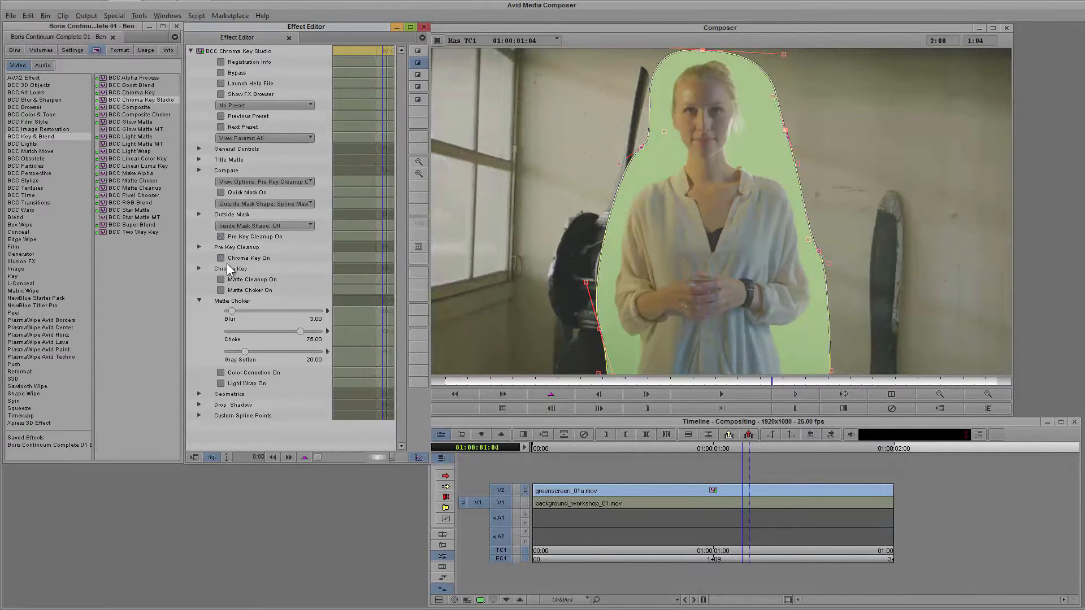
click(199, 268)
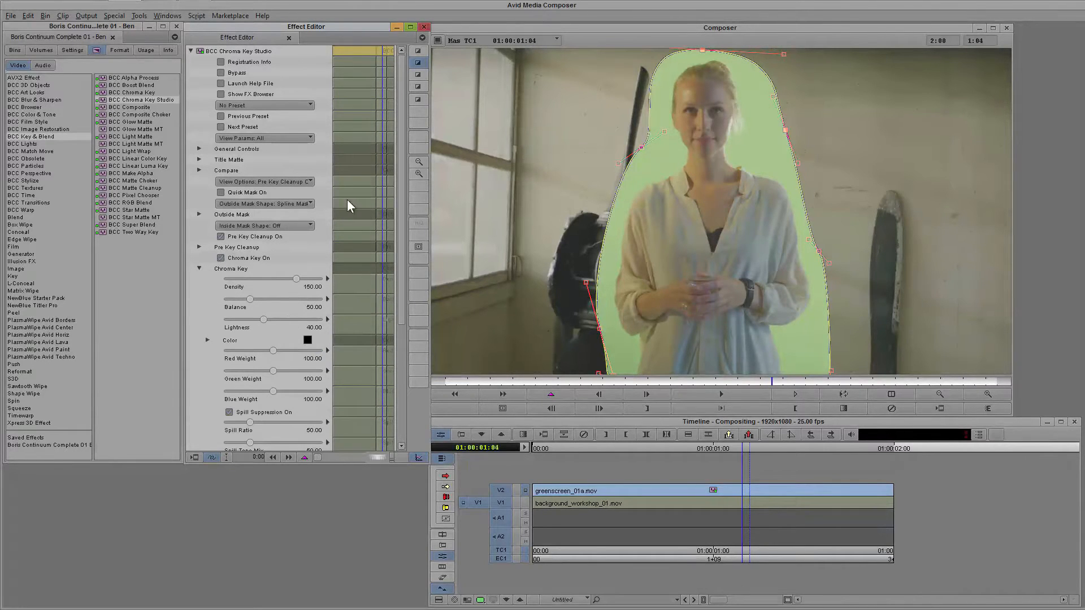
drag(672, 181, 670, 164)
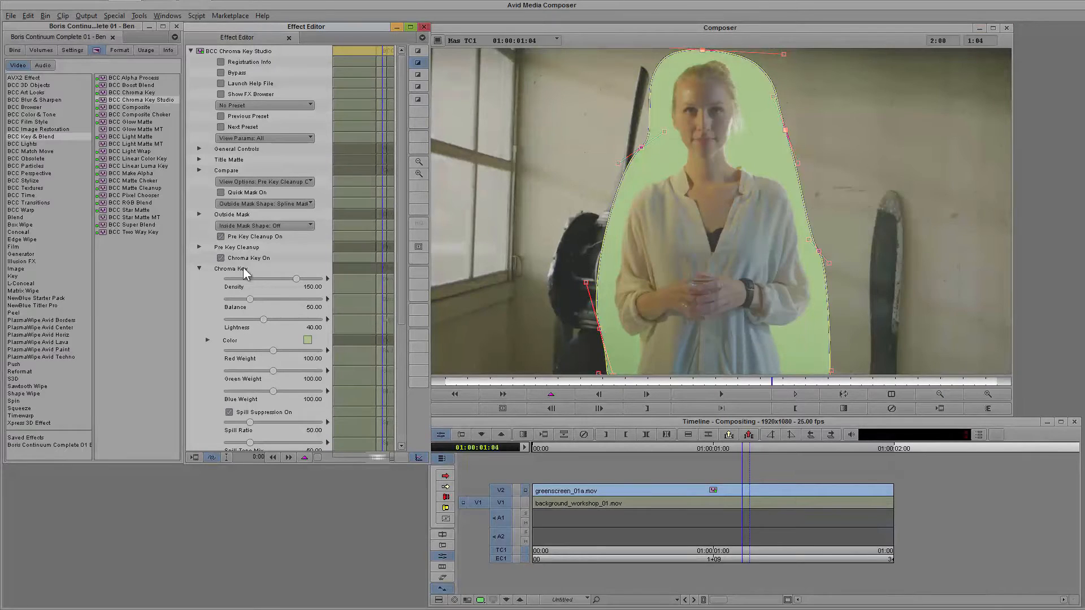
- Show the Chroma Key Matte view and set Density to 121.25, Balance to 25.00 and Lightness to 81.25
click(300, 182)
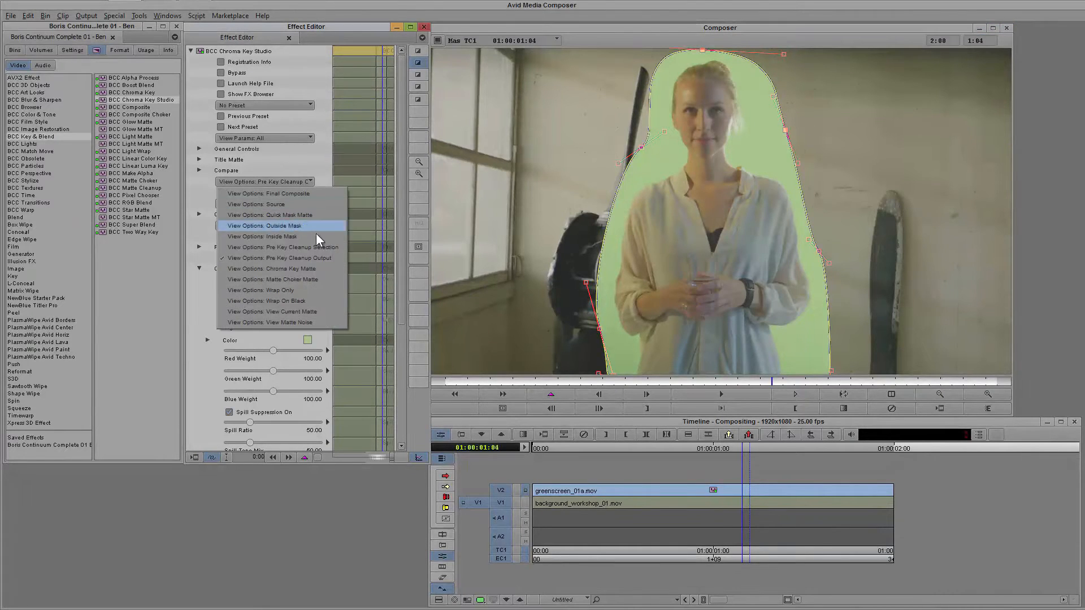
click(308, 247)
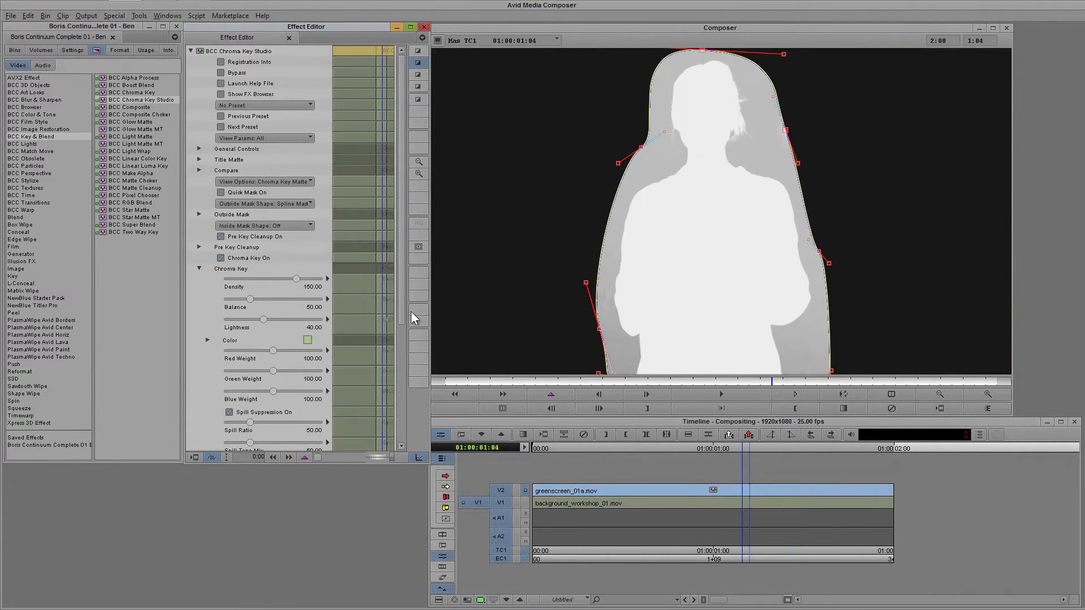
drag(295, 278, 282, 279)
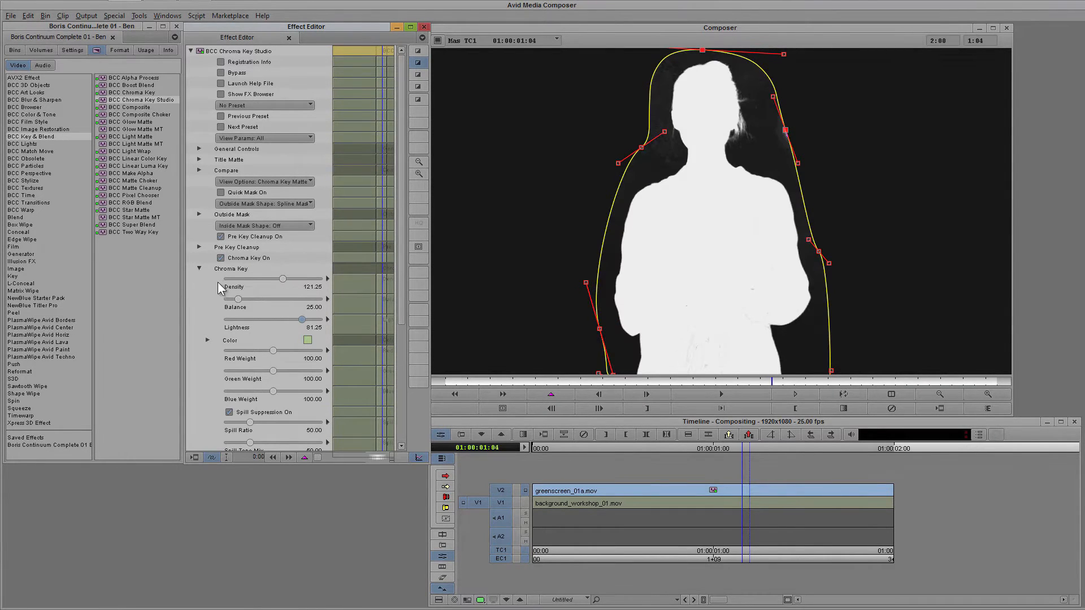
- Try an Egg Shape inside mask, placing its two egg points around the woman's torso in the final composite
scroll(201, 267, down, 1)
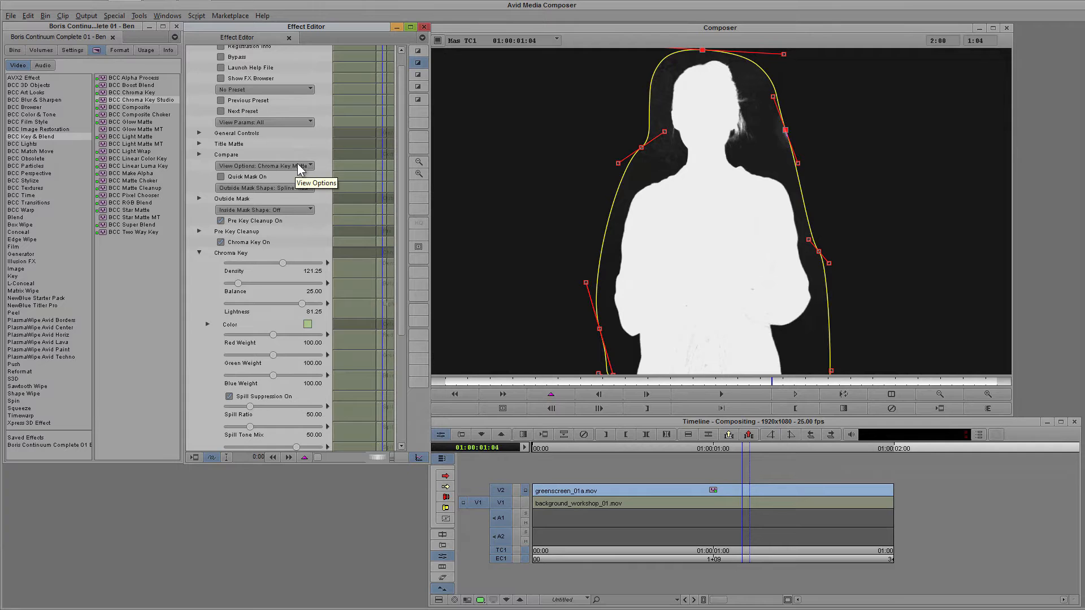
click(298, 210)
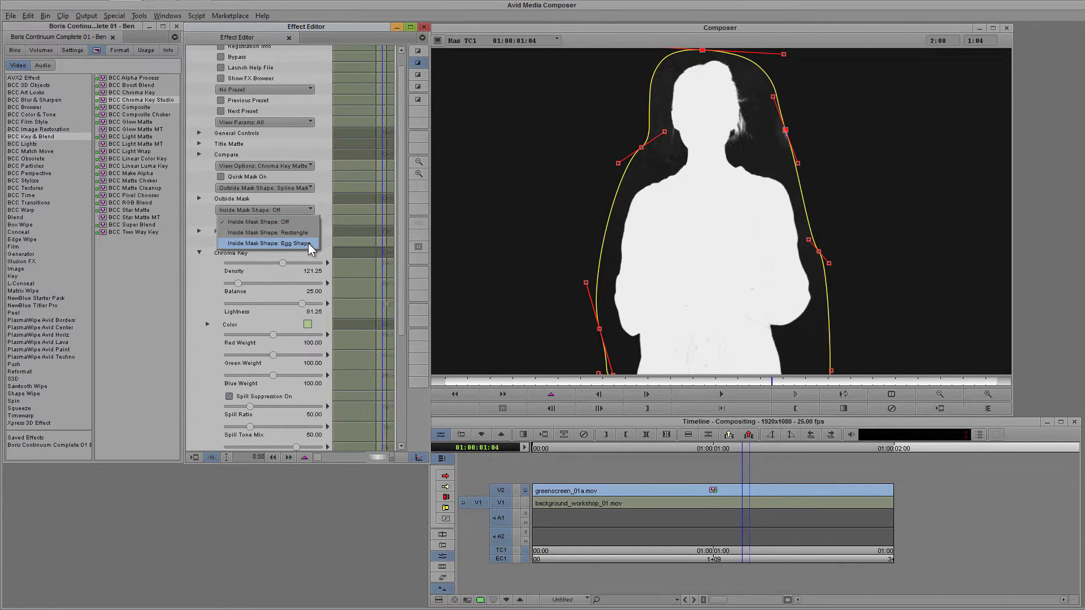
click(307, 244)
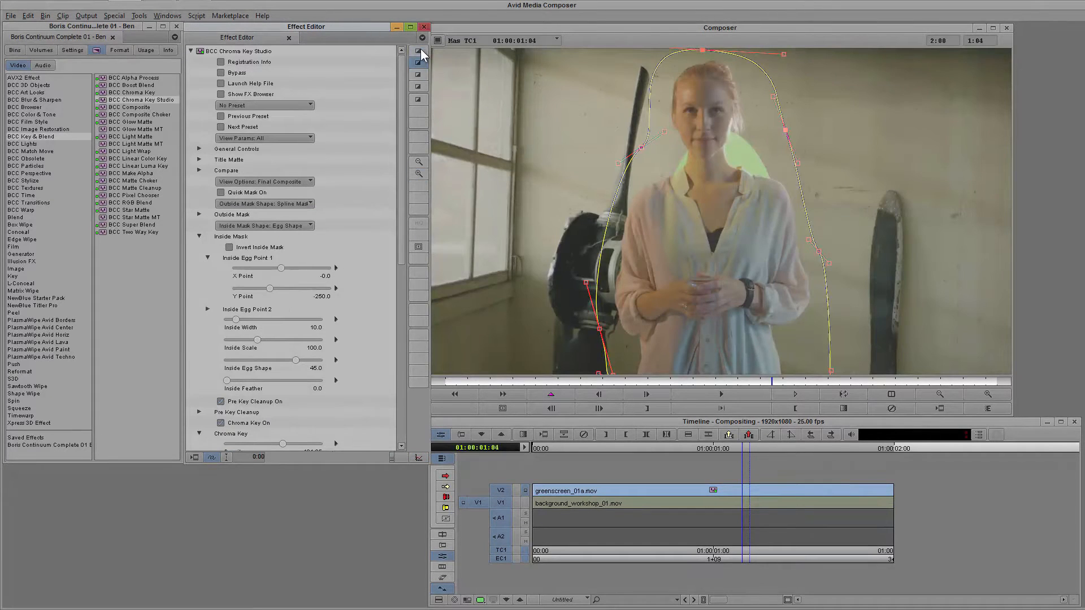
click(419, 51)
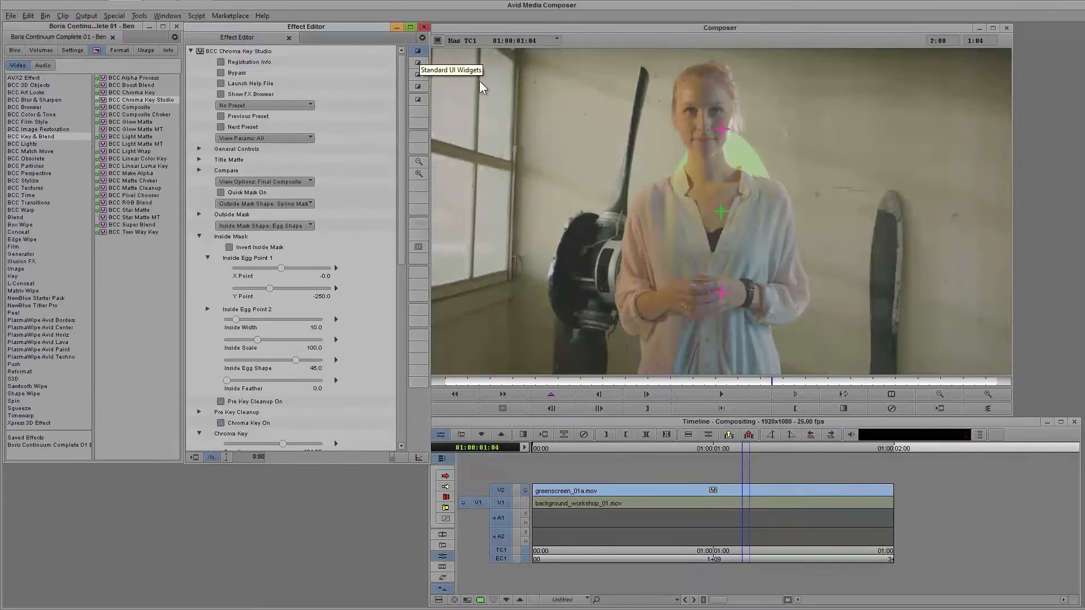
drag(721, 130, 649, 202)
drag(721, 293, 750, 376)
drag(743, 376, 709, 387)
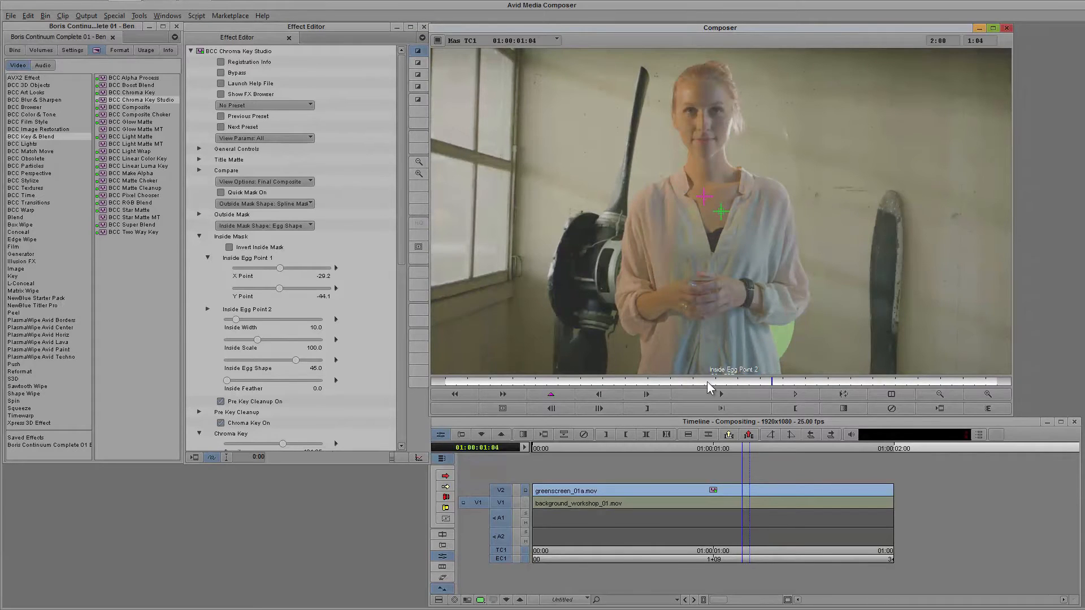
drag(704, 197, 706, 190)
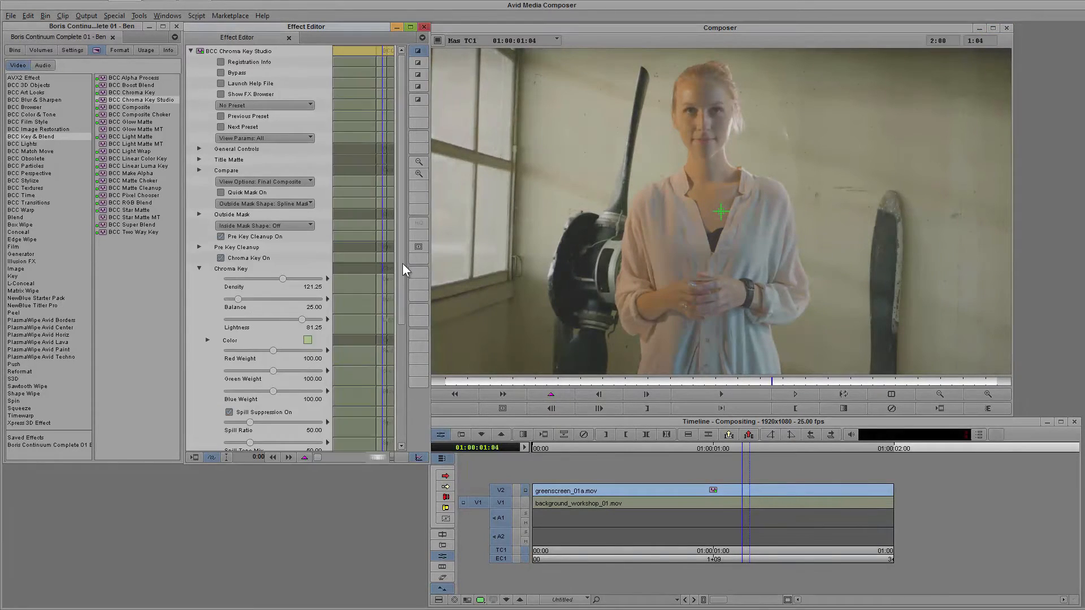
- Set the Chroma Key Spill Ratio to 66.25 and Spill Tone Mix to 56.25, and collapse the Chroma Key settings
drag(401, 263, 399, 362)
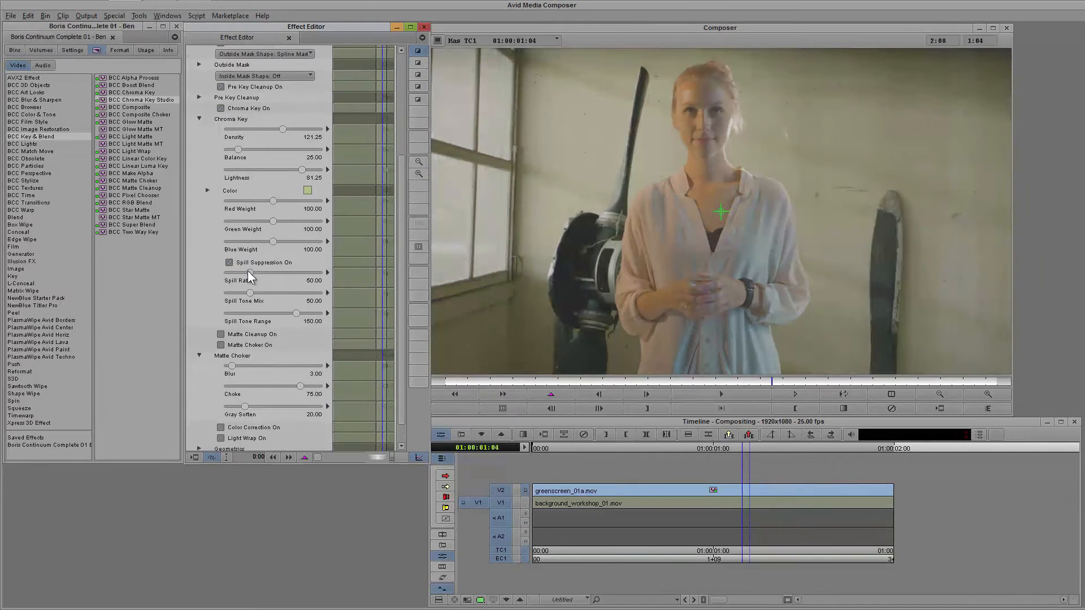
drag(249, 273, 262, 272)
scroll(288, 286, up, 3)
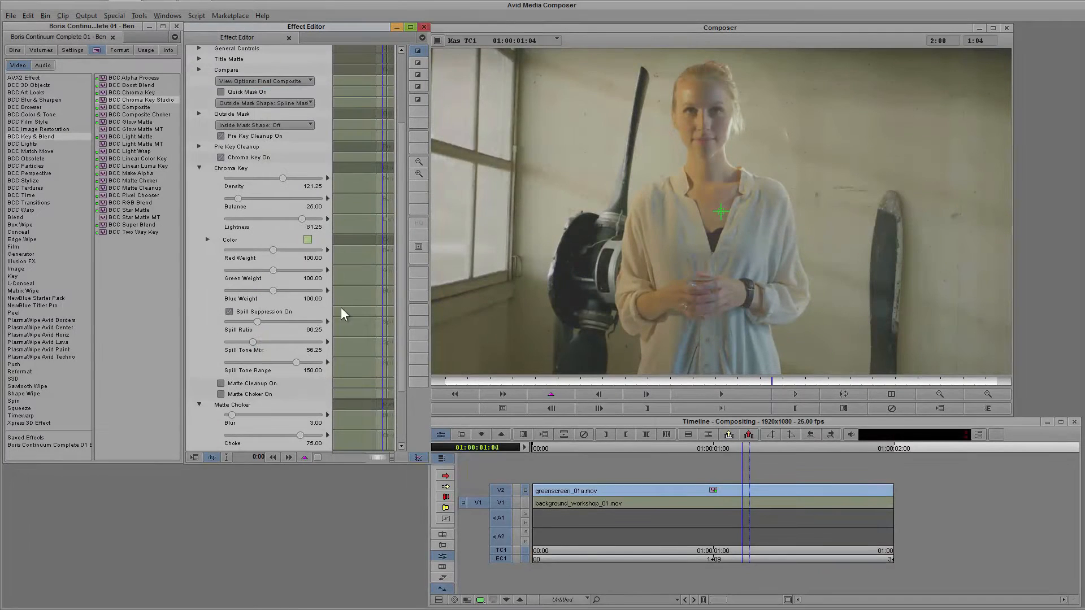
click(204, 169)
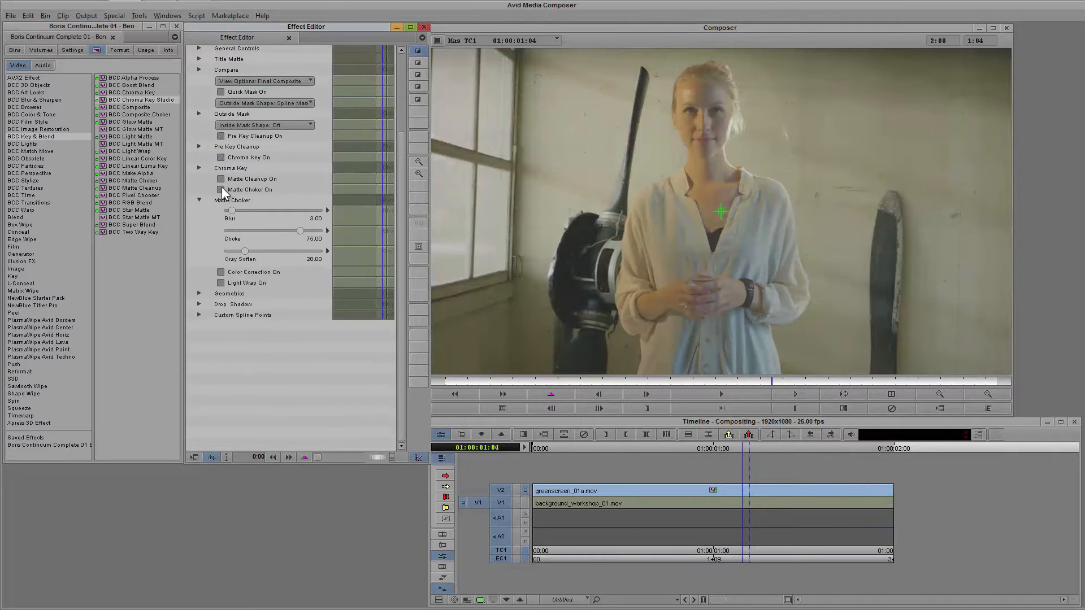
- Enable Matte Cleanup, raise its Black Level to 8.75 and slightly lower its White Level
click(221, 178)
click(199, 190)
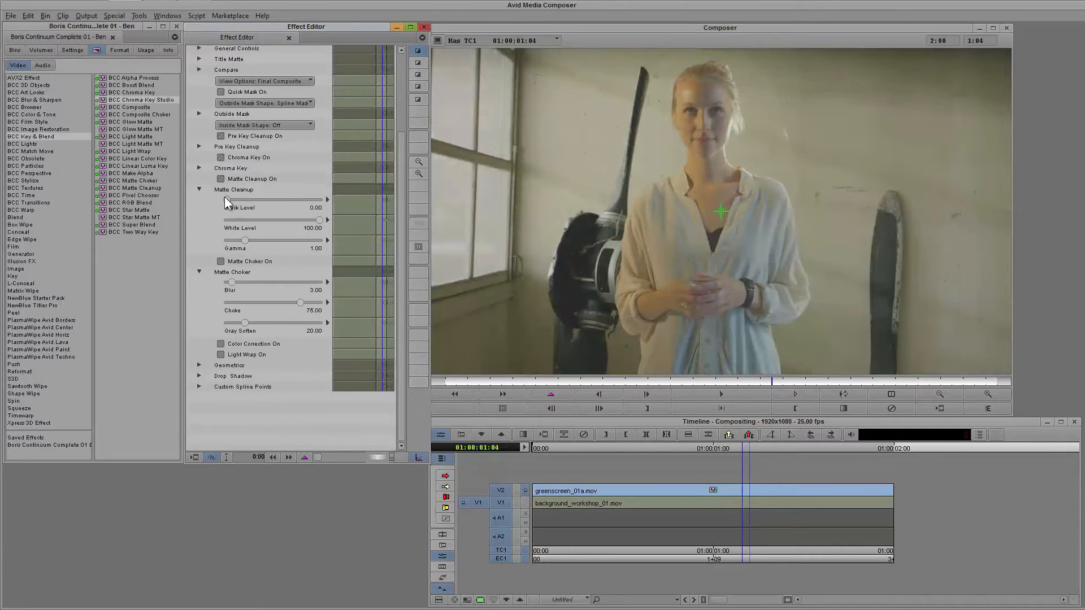
drag(228, 200, 249, 200)
drag(318, 219, 310, 221)
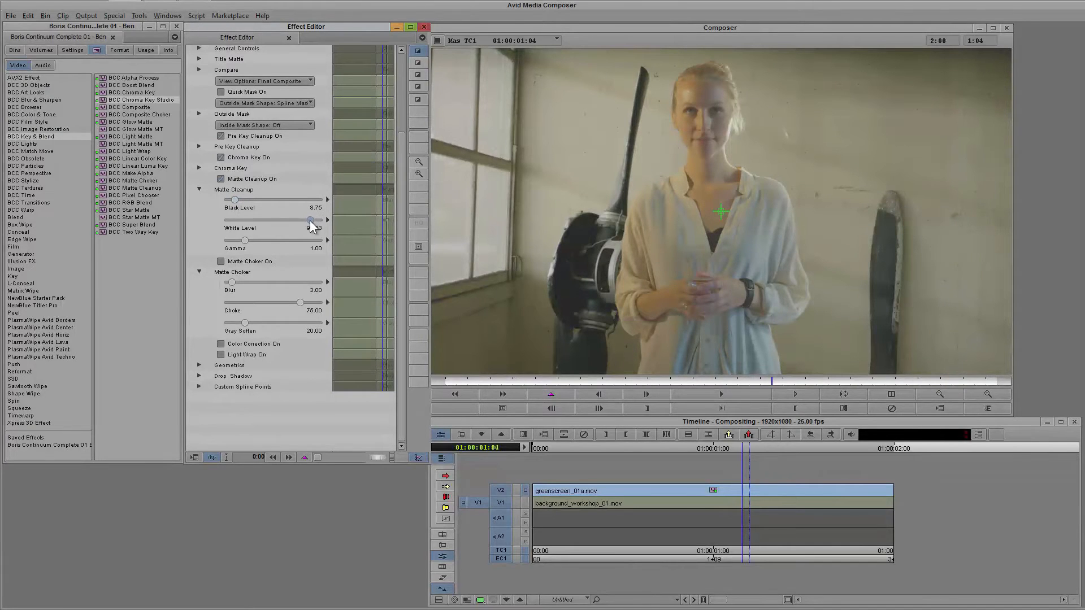
click(199, 189)
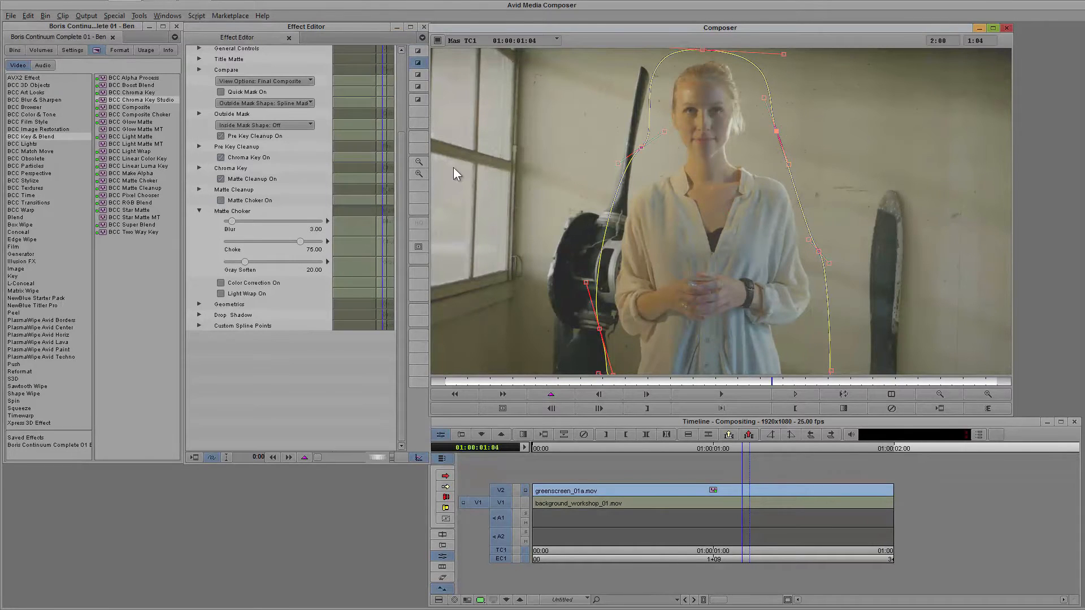
- Set the Matte Choker Blur to 1.88, Choke to 12.70 and Gray Soften to 36.88, comparing the choker on and off
click(218, 211)
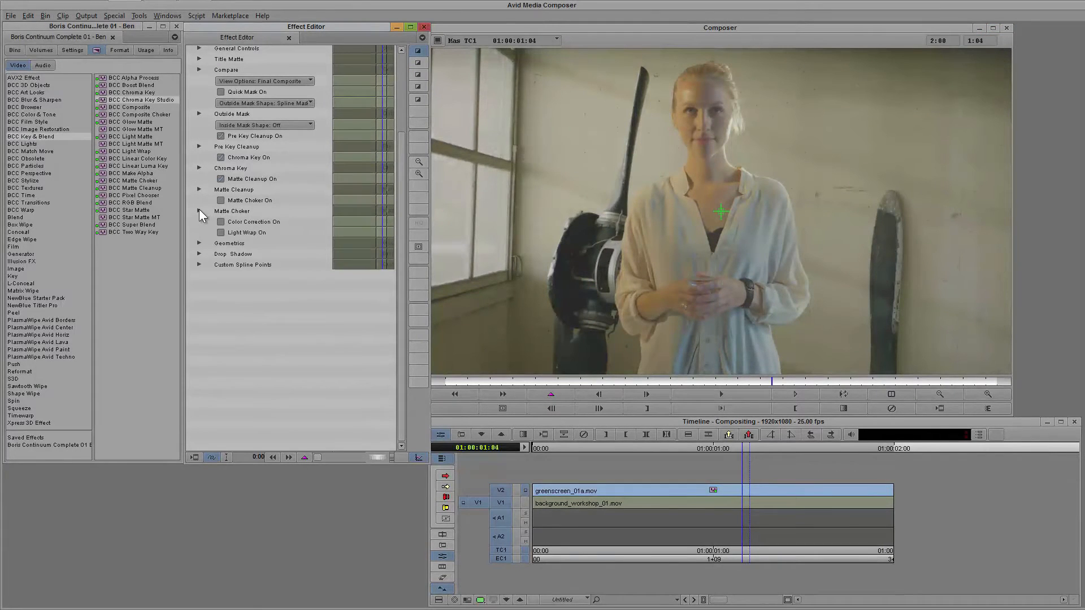
click(200, 211)
click(221, 203)
drag(299, 243, 305, 243)
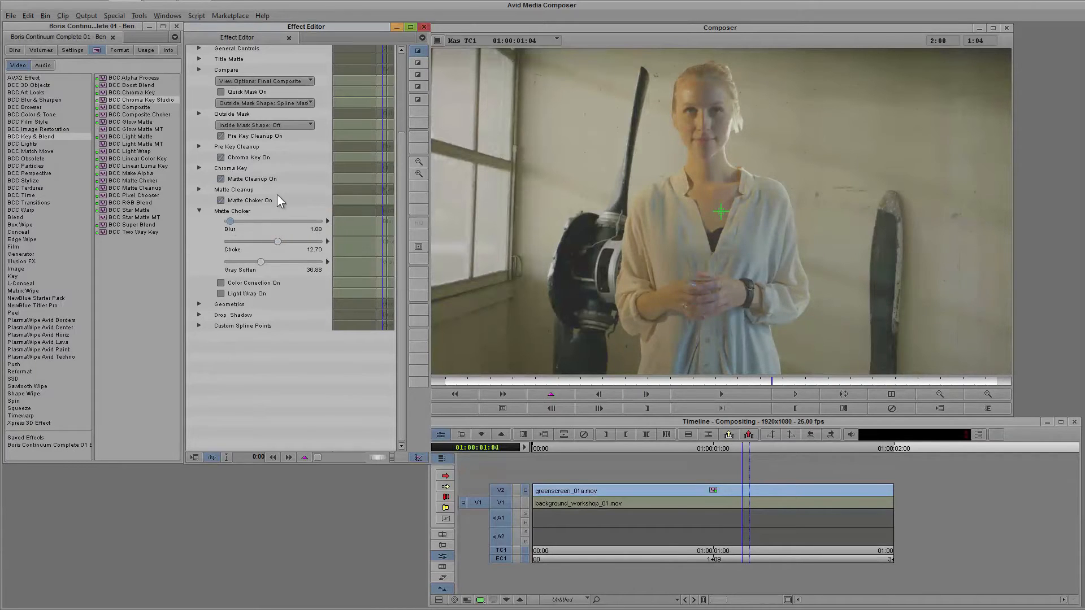
click(220, 202)
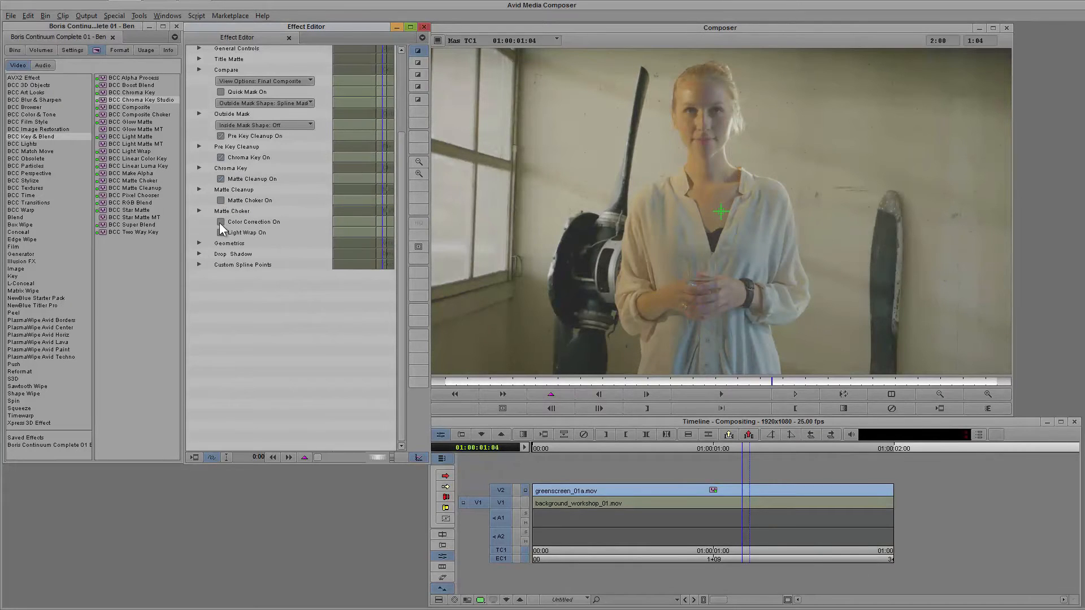
- Try Color Correction on the keyed woman with Brightness 13.75 and Saturation -18.75
click(221, 222)
click(199, 233)
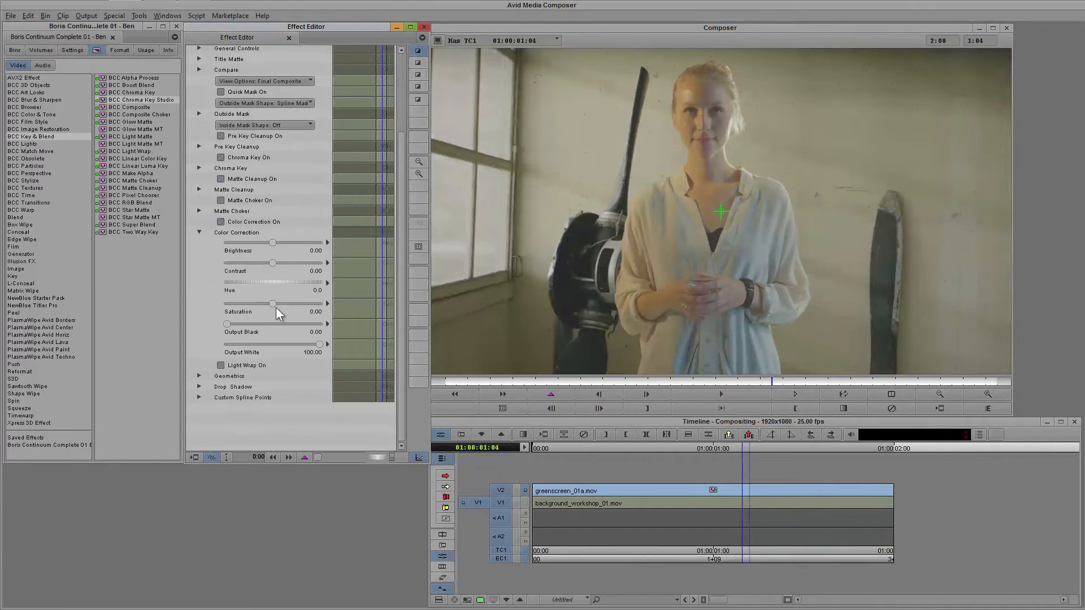
drag(274, 244, 280, 244)
drag(272, 304, 261, 305)
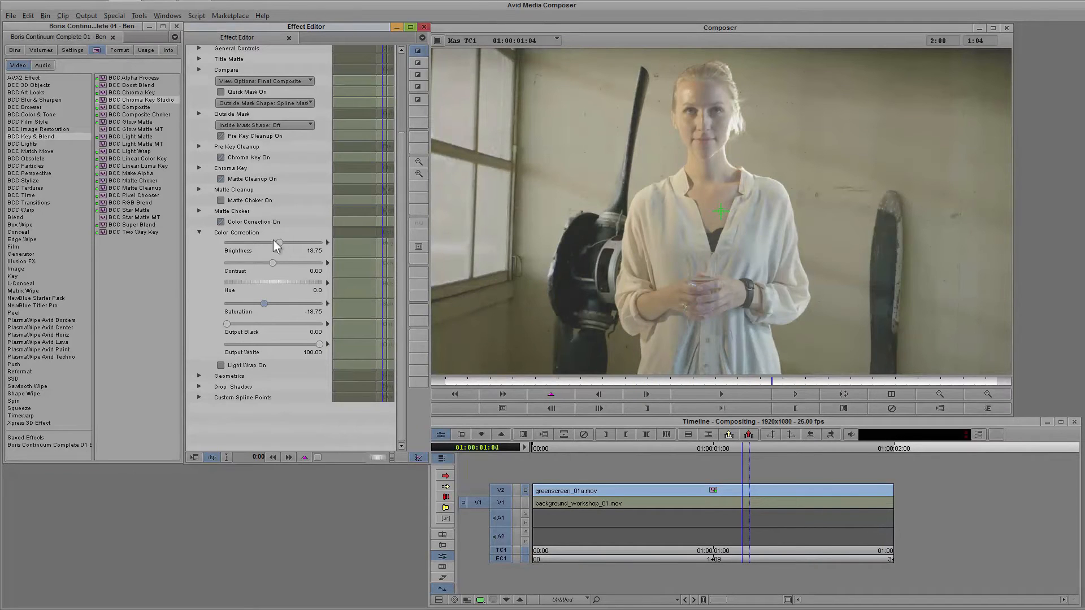
click(225, 222)
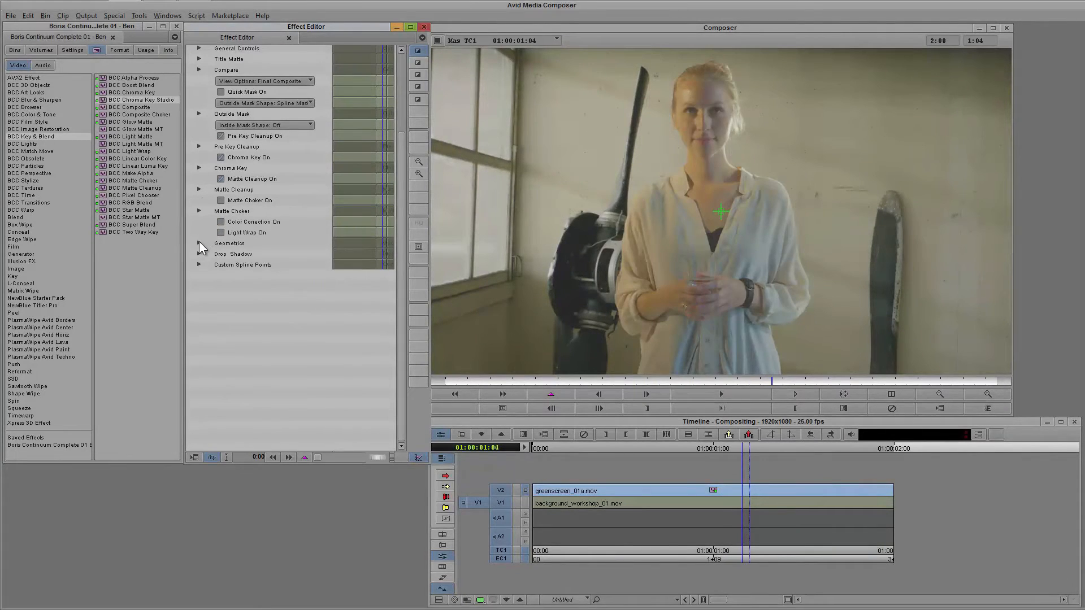
- Enable Light Wrap, change its Apply Mode to Screen and adjust its Width and Softness
click(199, 243)
click(197, 243)
click(221, 232)
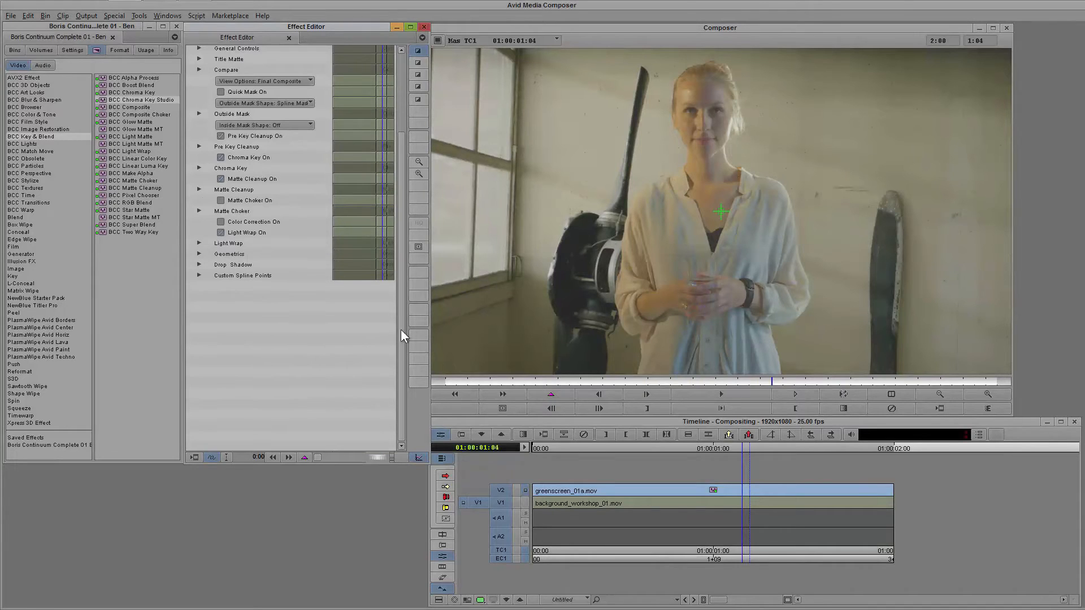
click(199, 243)
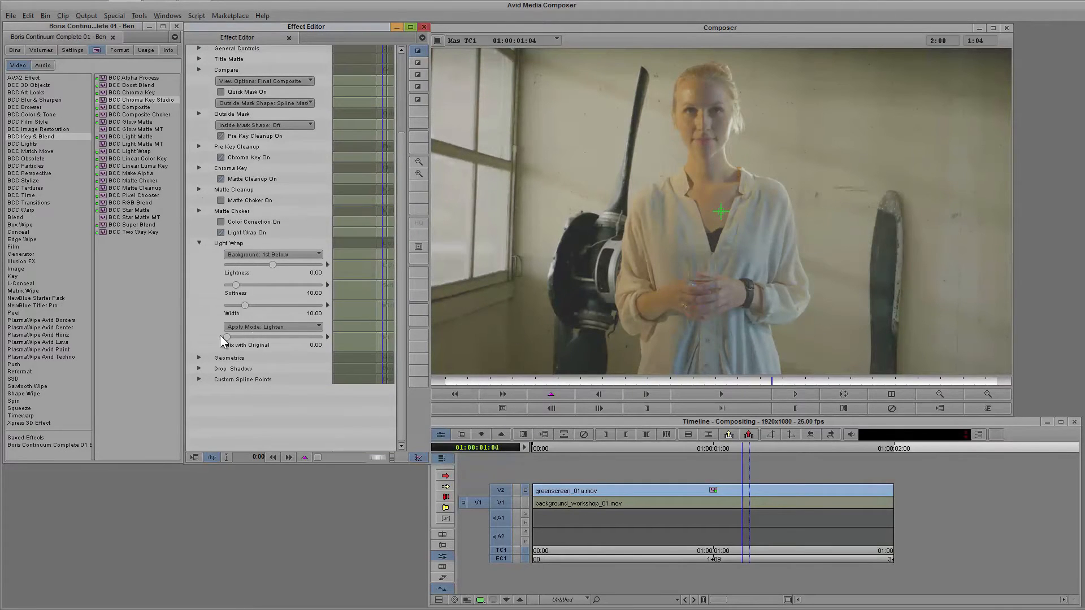
click(267, 327)
click(270, 377)
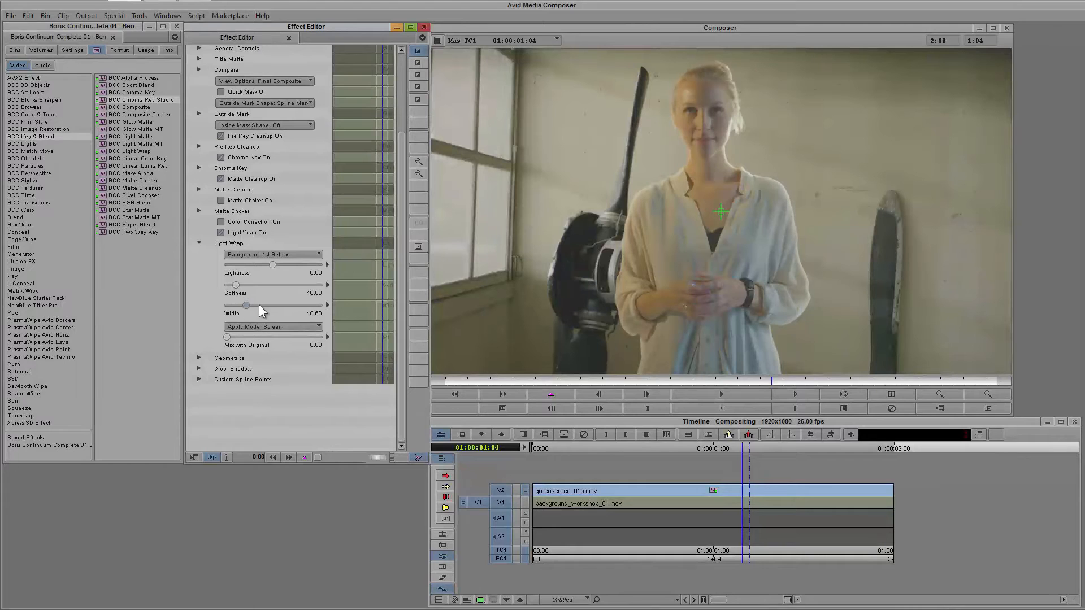
click(257, 286)
- Toggle Light Wrap to compare the edges, change its Apply Mode again and adjust Mix with Original
click(223, 232)
click(288, 330)
click(299, 365)
click(255, 337)
- Collapse the Light Wrap settings and scrub through the composite to check the key, returning to 01:00:01:04
click(200, 242)
drag(614, 382, 768, 386)
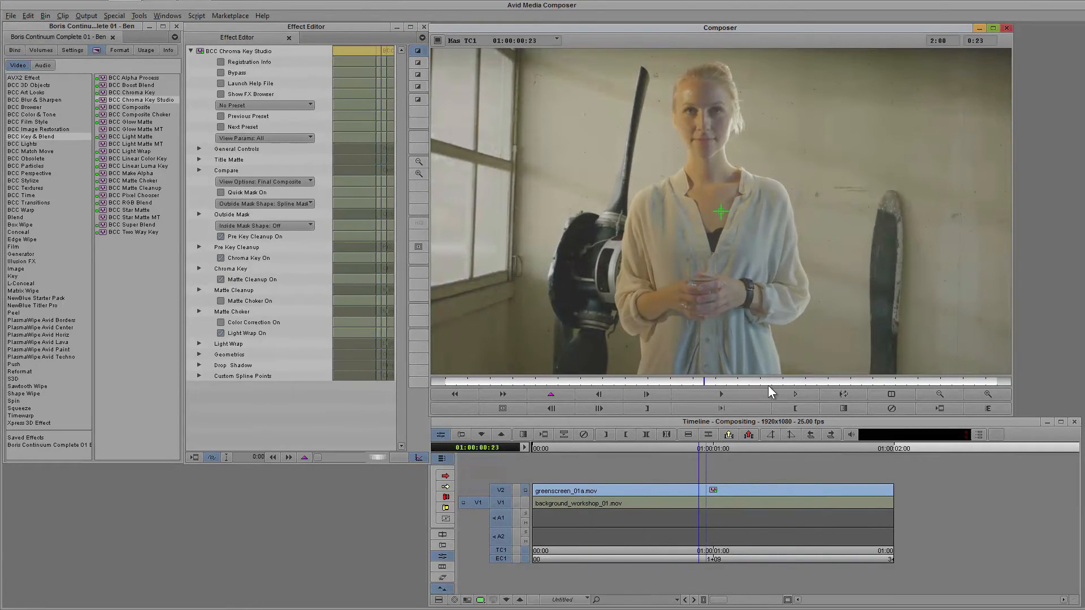
click(770, 382)
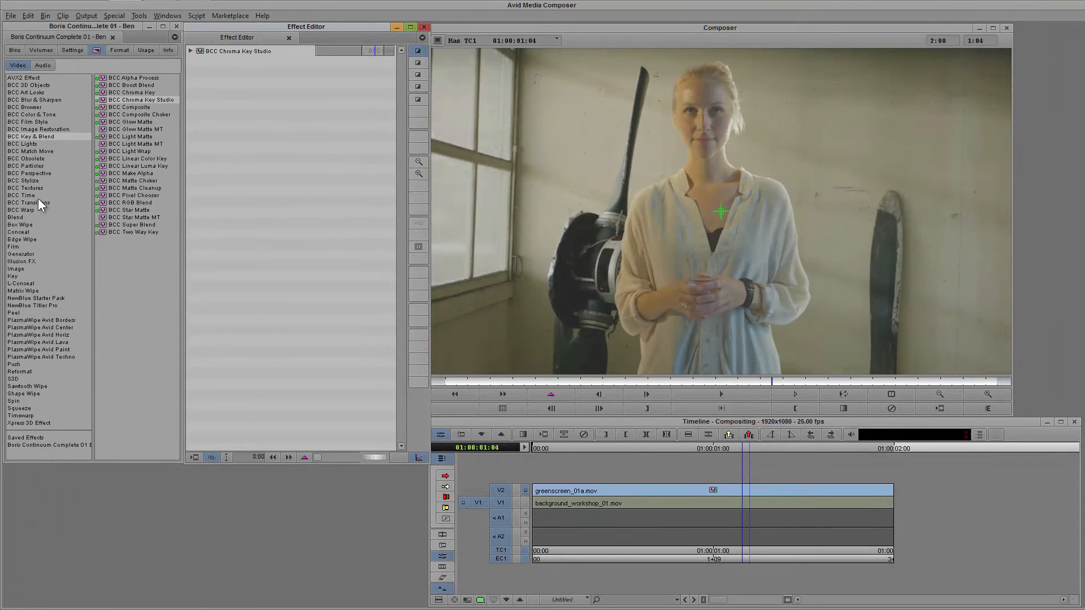
- Apply BCC Fast Flipper from the BCC Perspective effects to greenscreen_01a.mov on V2, on top of Chroma Key Studio
click(41, 173)
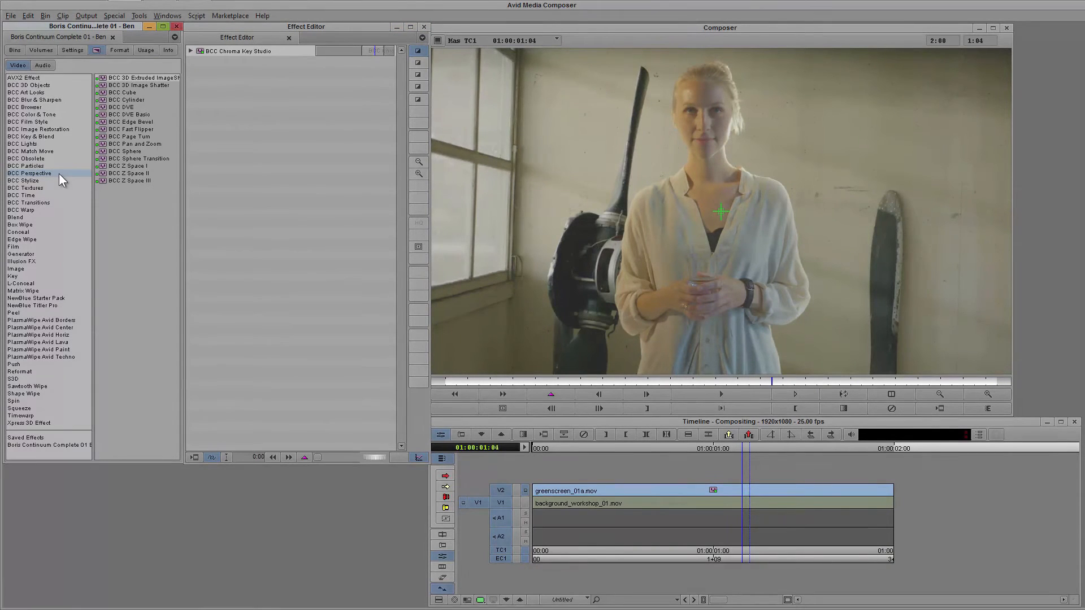
click(134, 129)
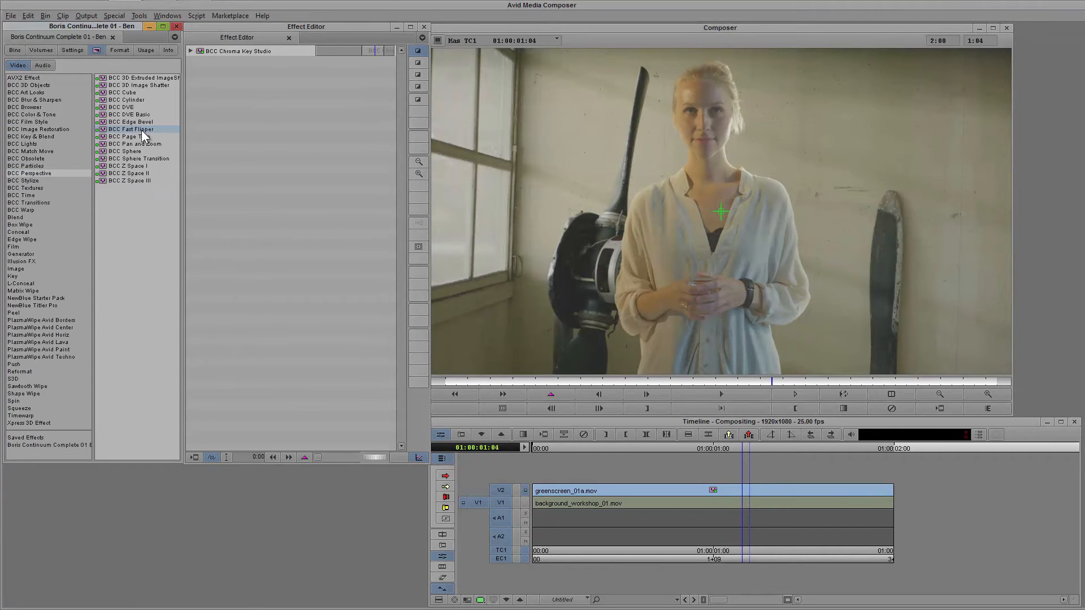
drag(144, 127, 621, 485)
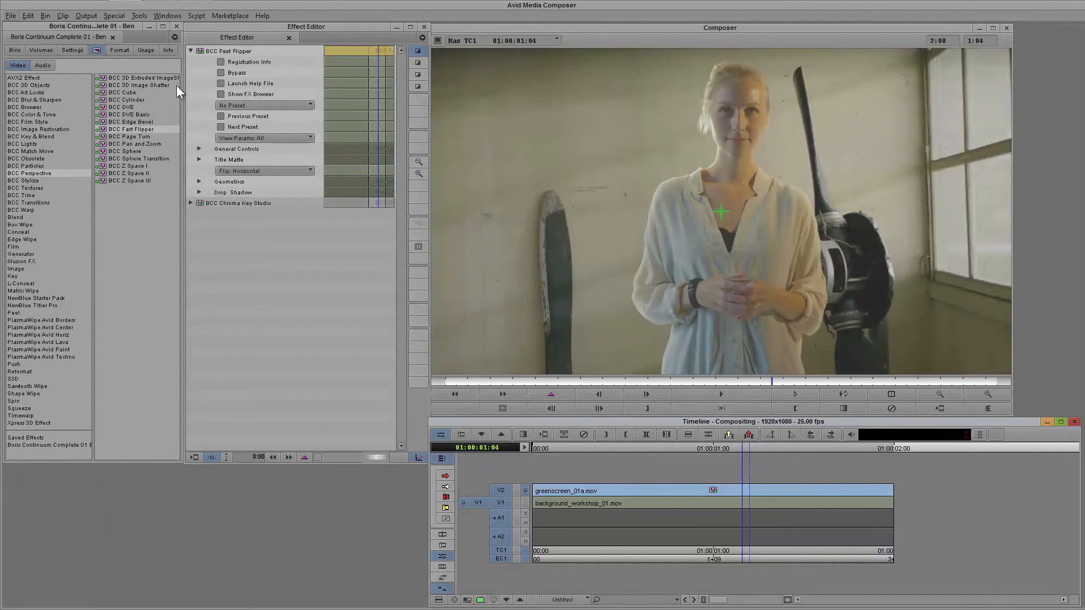
- Toggle the Fast Flipper's Bypass option to compare the composite with and without the horizontal flip
click(220, 73)
click(219, 72)
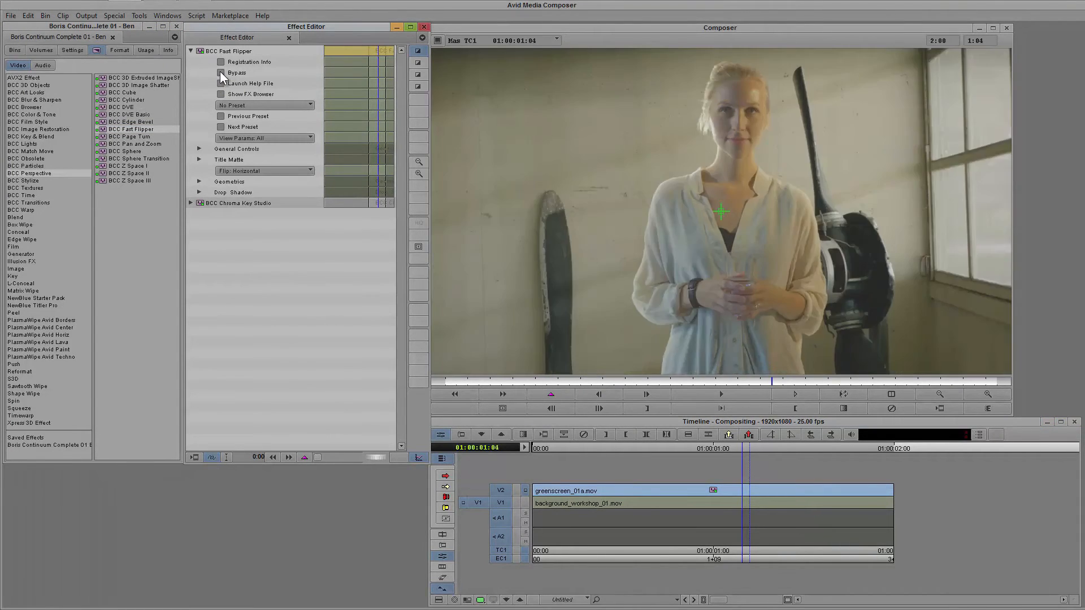
click(220, 73)
click(221, 72)
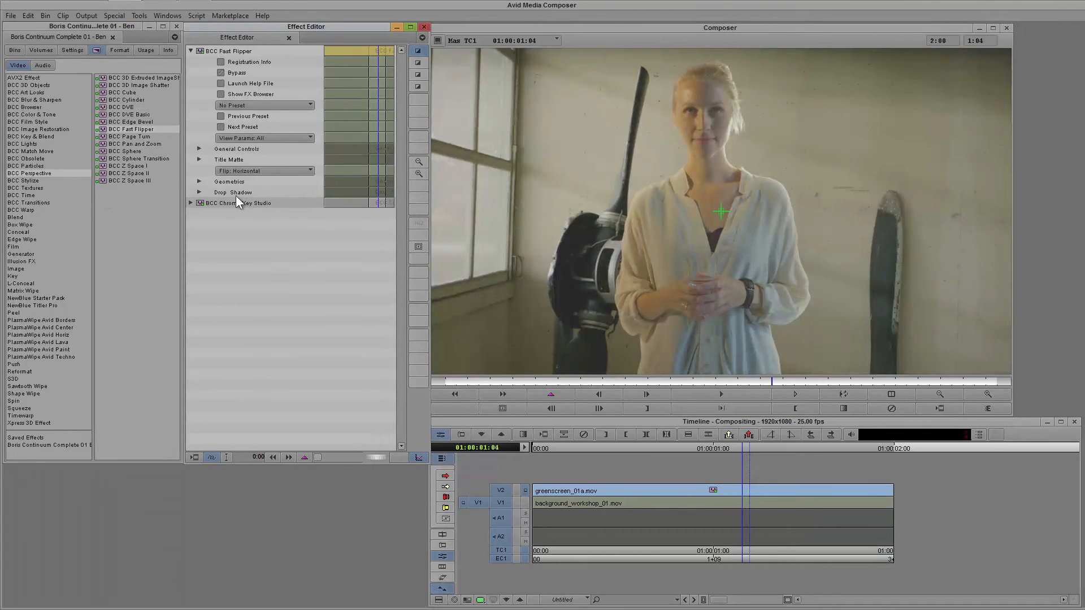
- Turn on MultiFilter Start in the Title Matte settings of BCC Chroma Key Studio
click(191, 203)
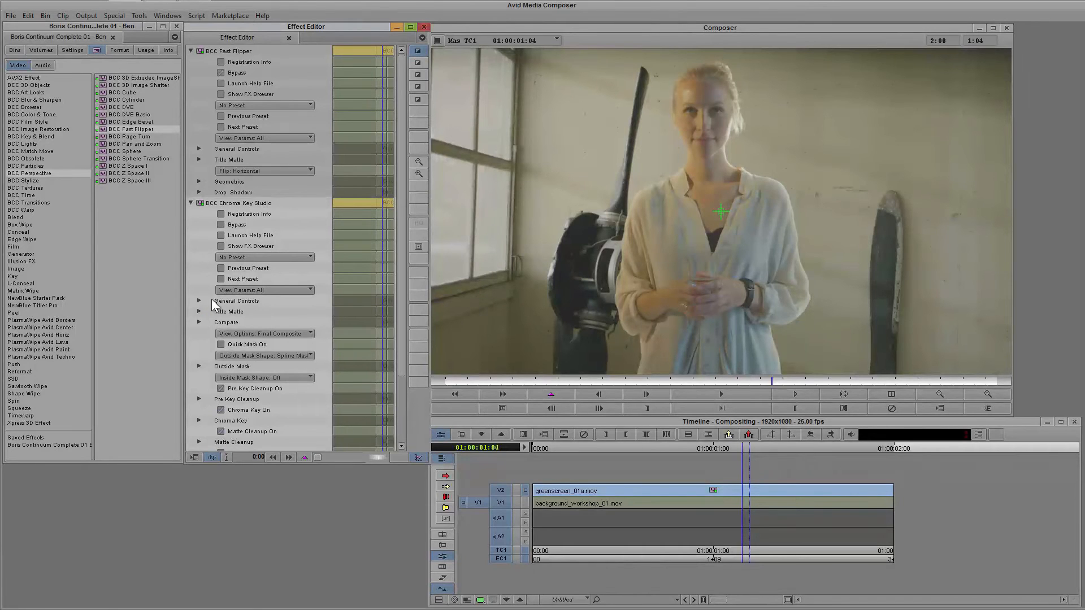
click(199, 311)
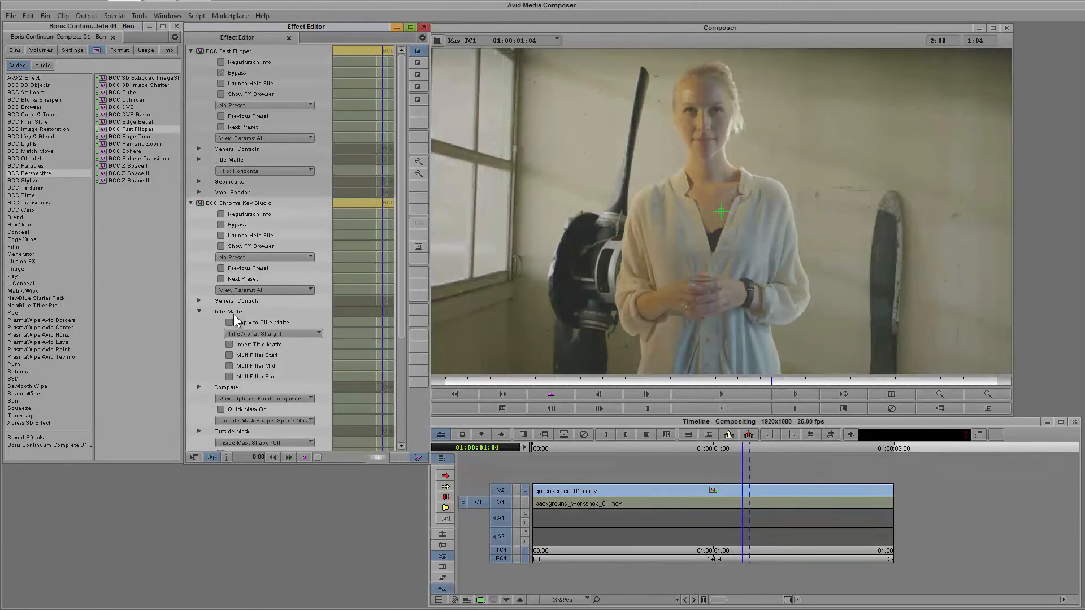
click(228, 355)
click(199, 311)
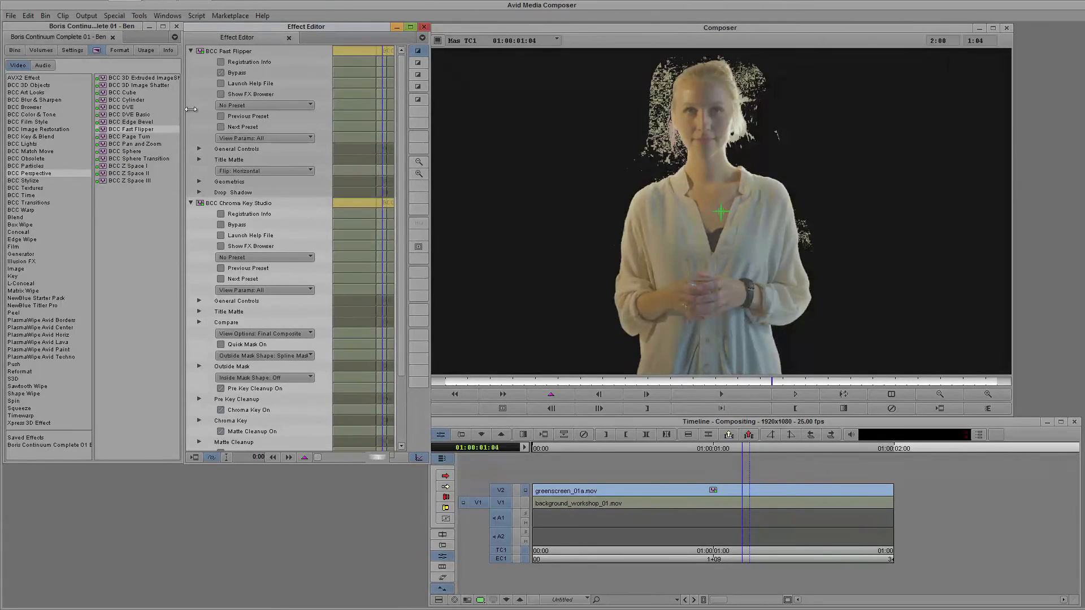
- Turn on MultiFilter End in the Title Matte settings of BCC Fast Flipper and collapse BCC Chroma Key Studio
click(200, 158)
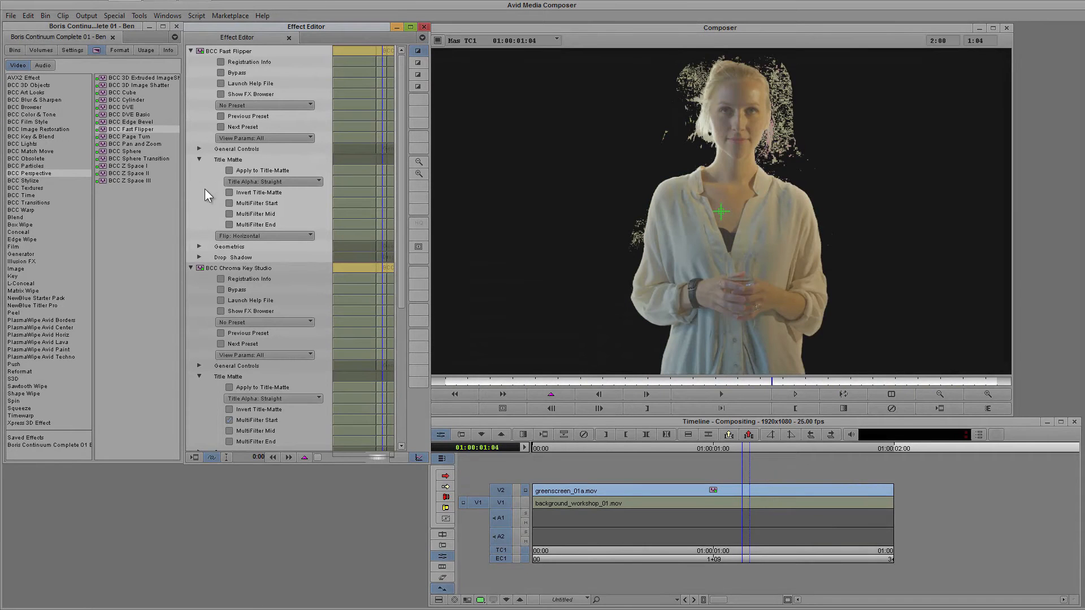
click(229, 224)
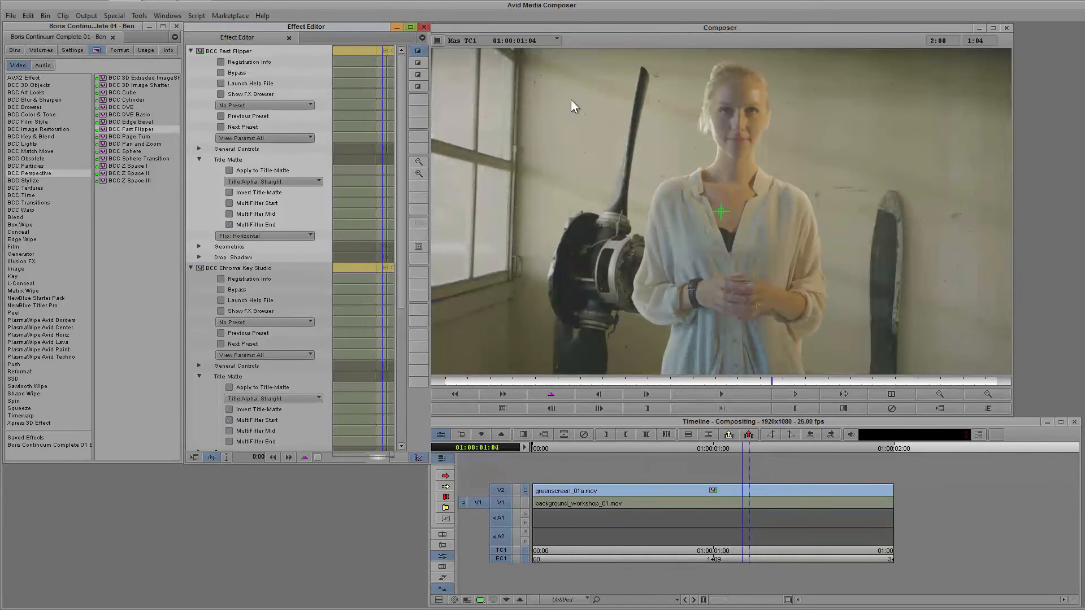
click(191, 267)
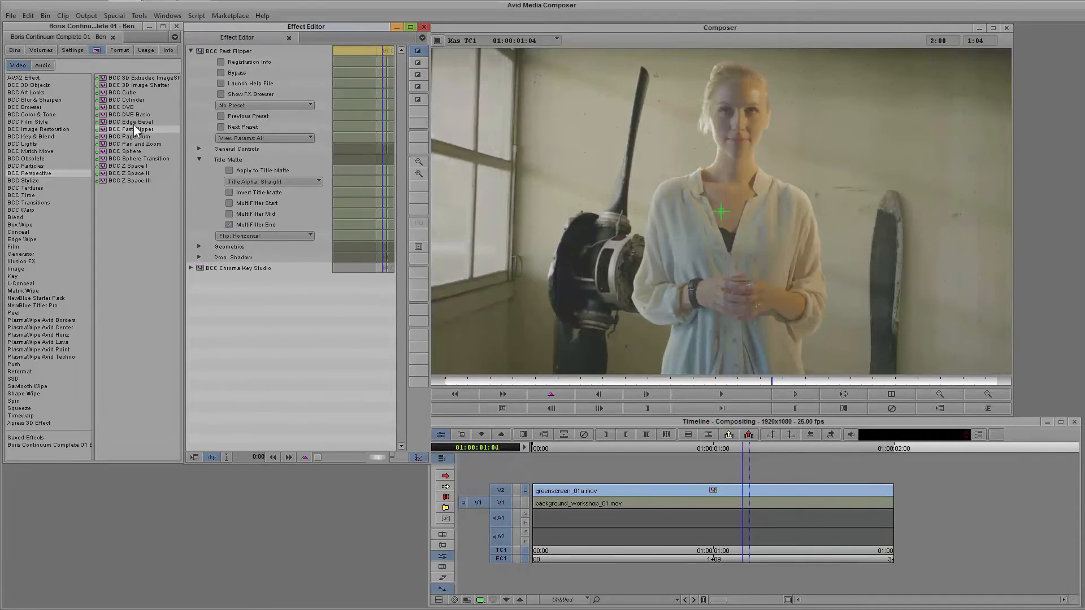
- Add BCC Tritone from the BCC Color & Tone effects to the top of the effect stack, above BCC Fast Flipper
click(43, 114)
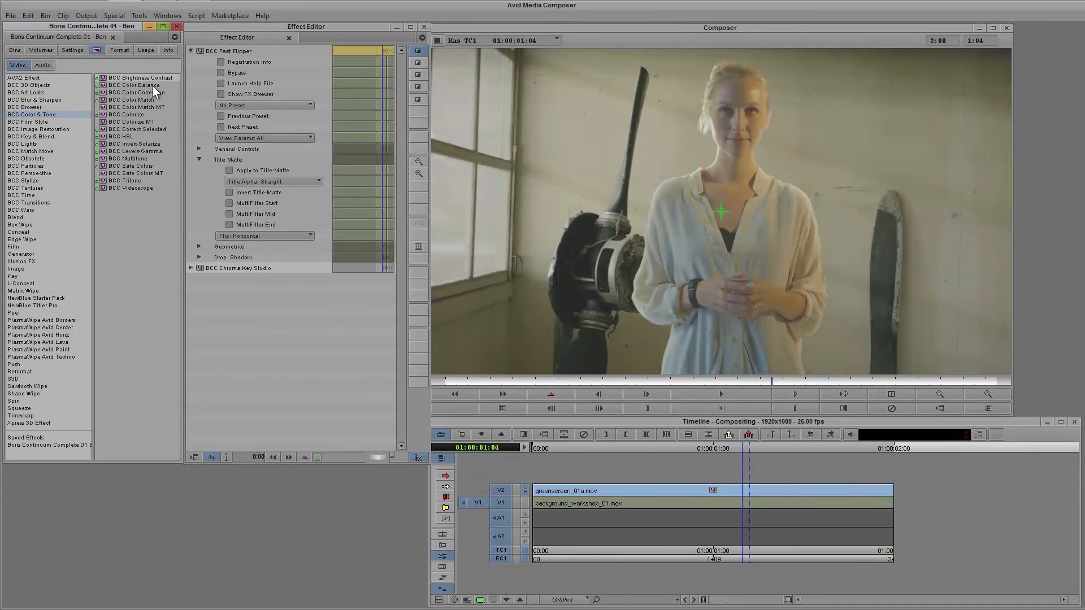
click(116, 181)
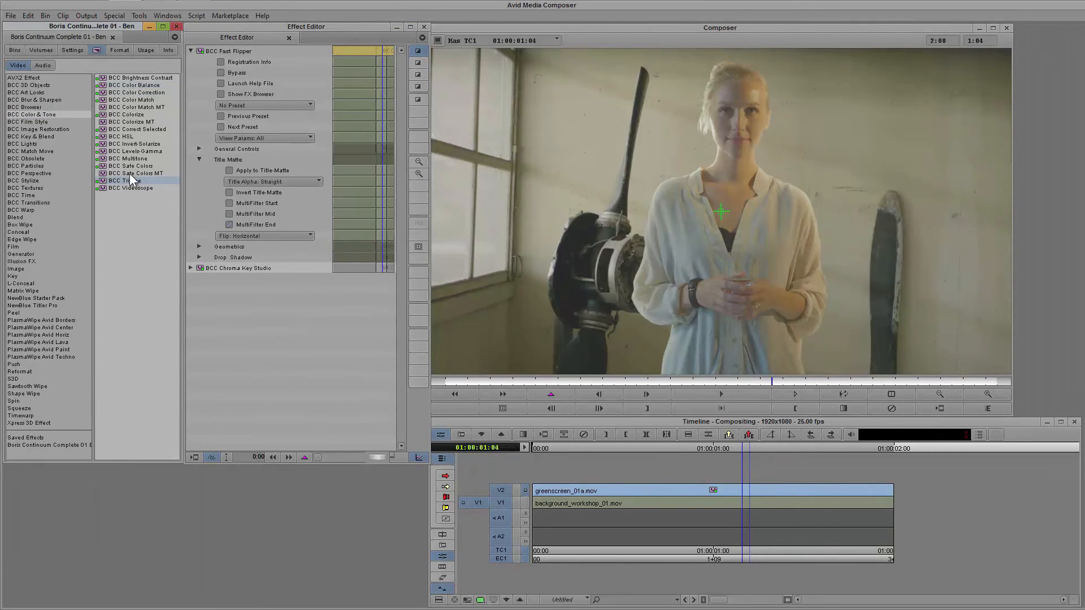
drag(133, 180, 262, 266)
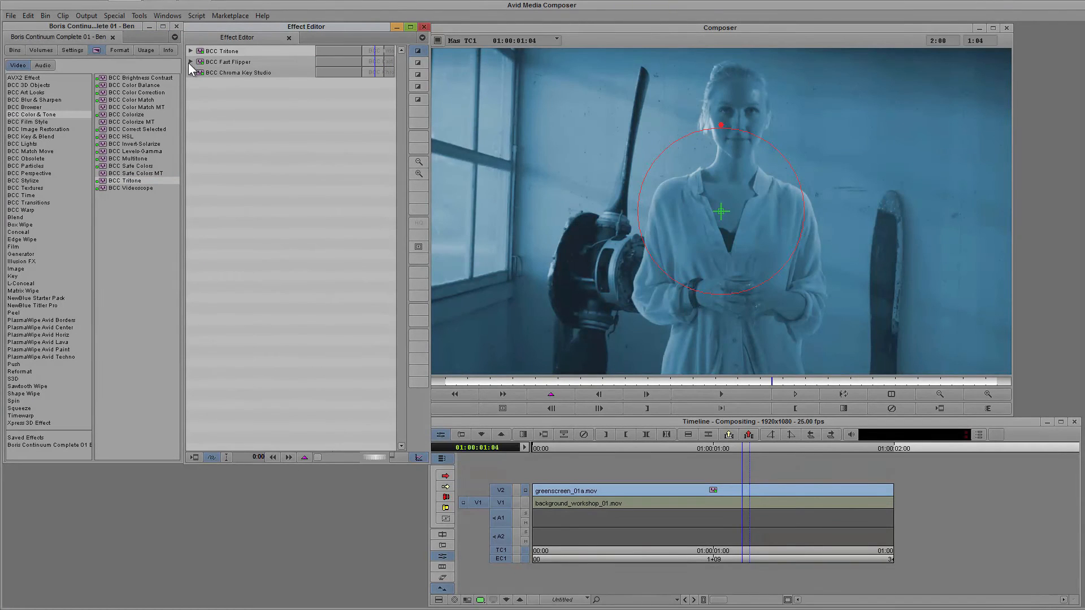
- Change BCC Fast Flipper from MultiFilter End to MultiFilter Mid in its Title Matte settings
click(249, 61)
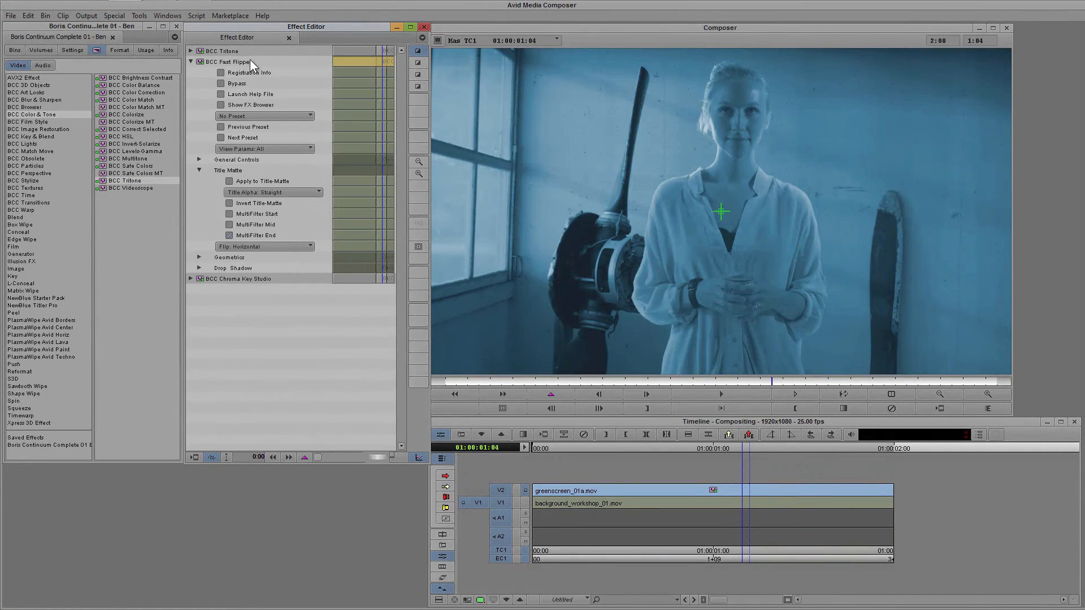
click(232, 236)
click(229, 225)
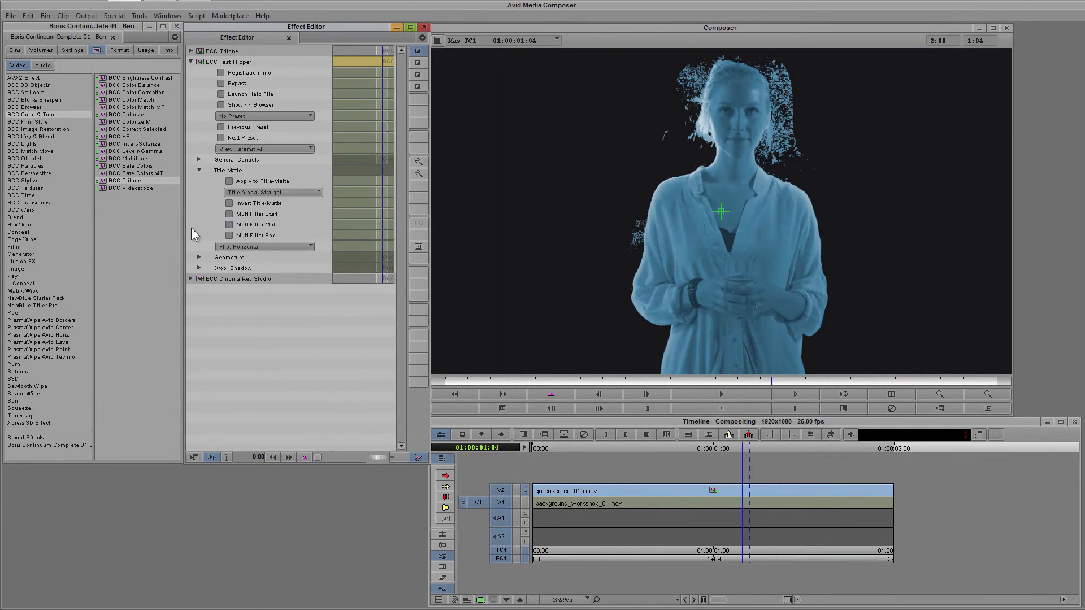
- Collapse BCC Fast Flipper and turn on MultiFilter End in the Title Matte settings of BCC Tritone
click(191, 62)
click(189, 51)
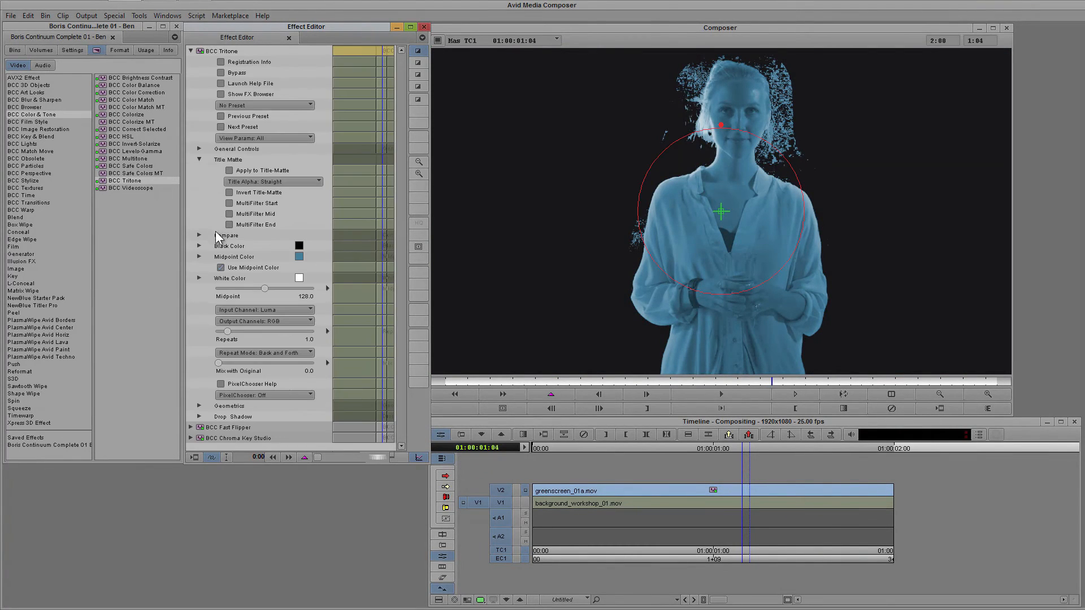
click(230, 224)
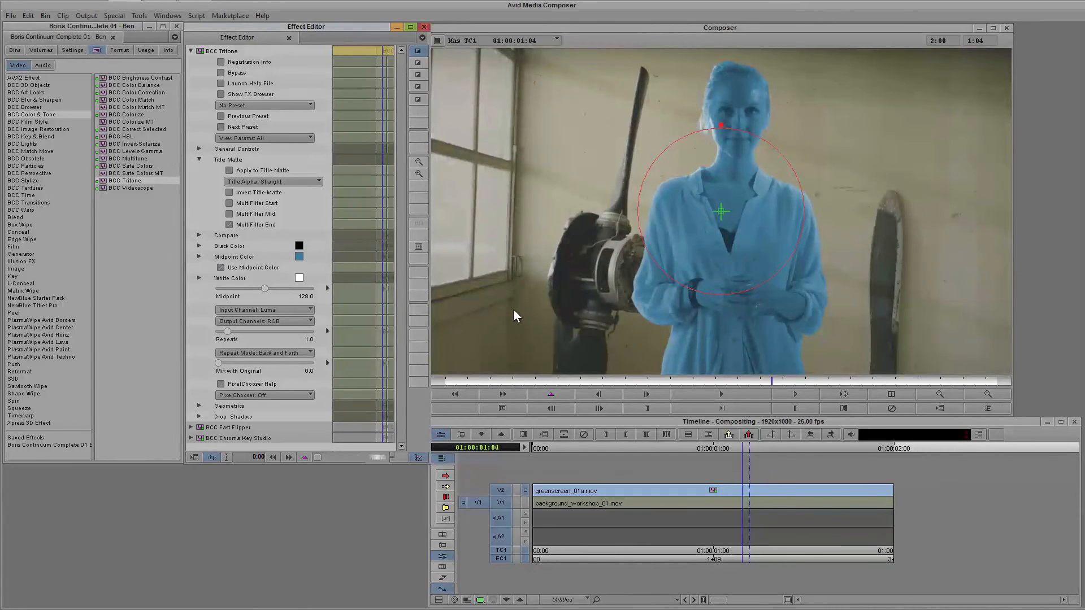
- Sample Tritone's Midpoint Color from the workshop wall, set Mix with Original to about 71.9, and collapse the effect
drag(299, 256, 603, 136)
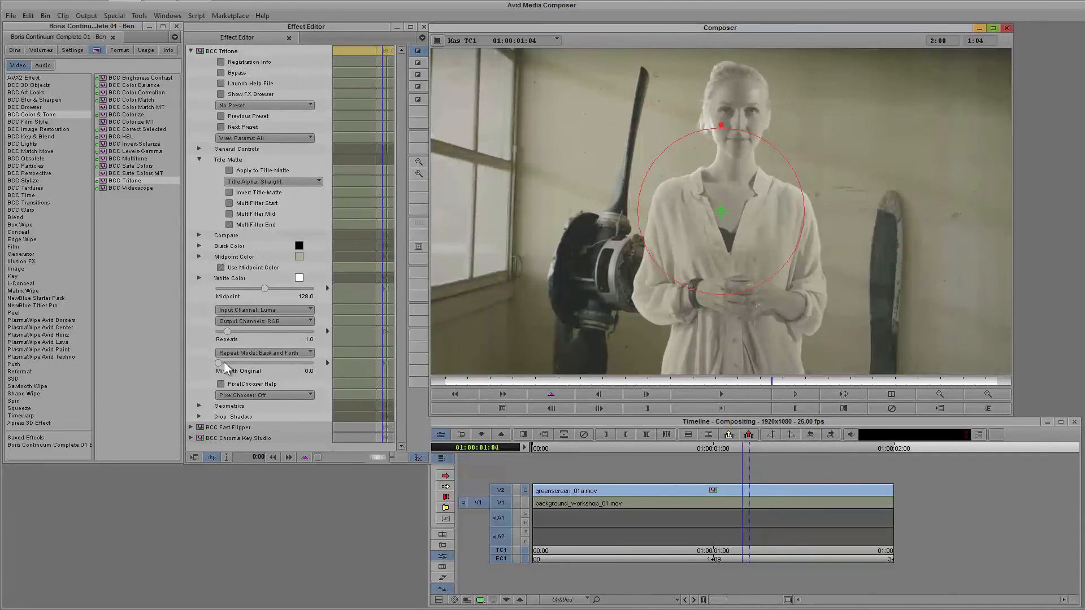
drag(221, 364, 287, 366)
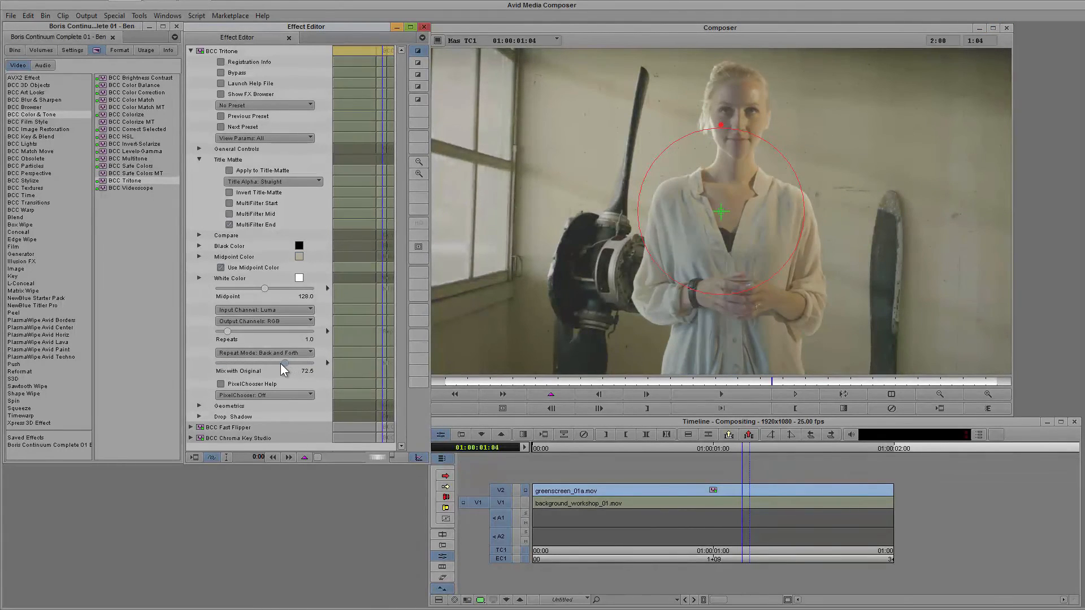
drag(284, 364, 286, 364)
click(191, 51)
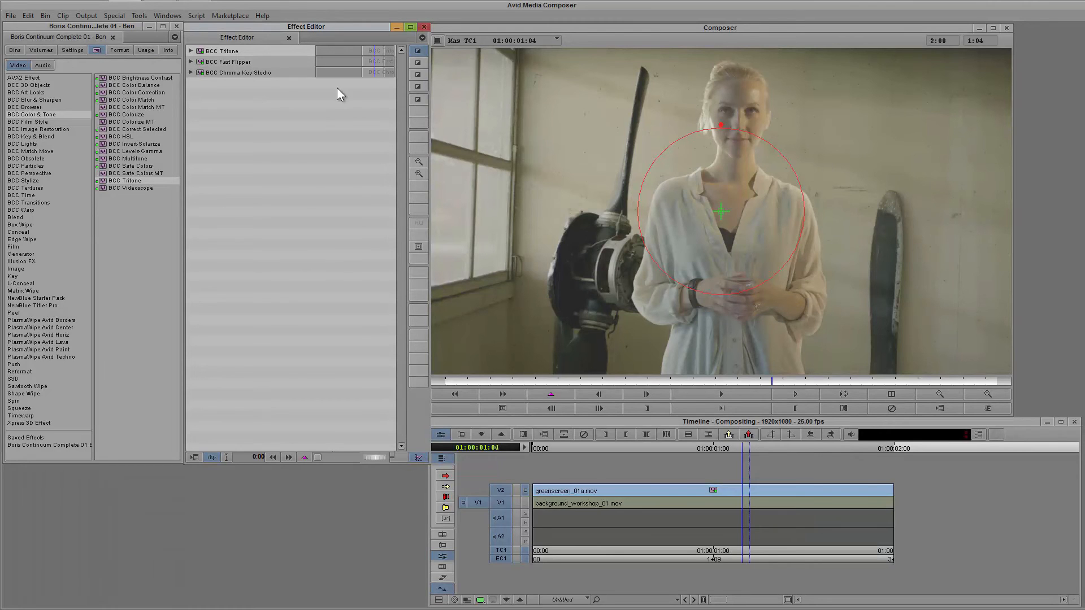
- Review the MultiFilter settings of BCC Chroma Key Studio and BCC Tritone in the effect stack
click(190, 72)
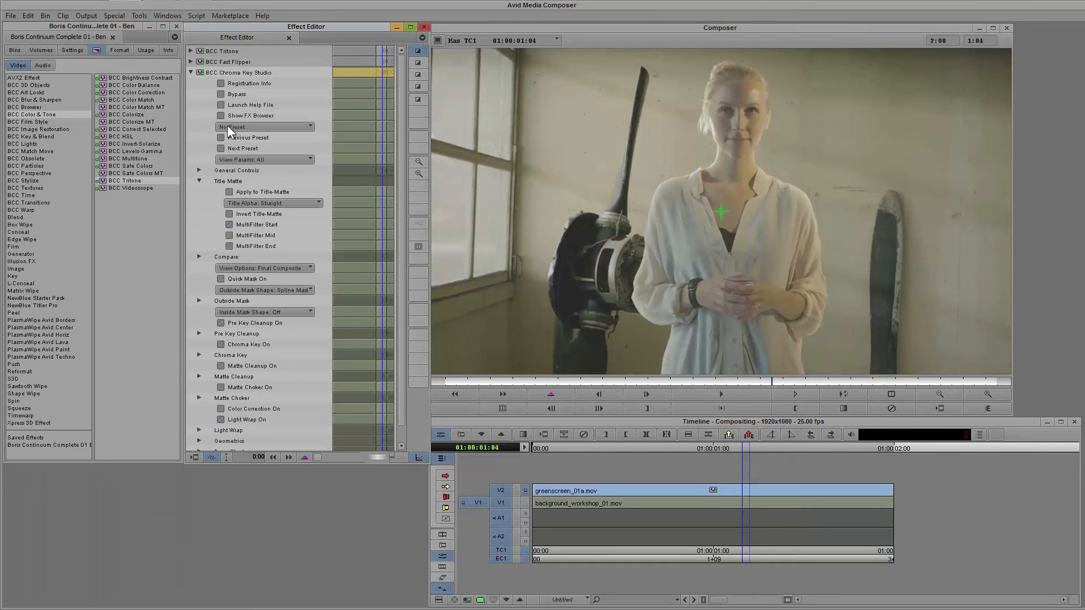
click(190, 72)
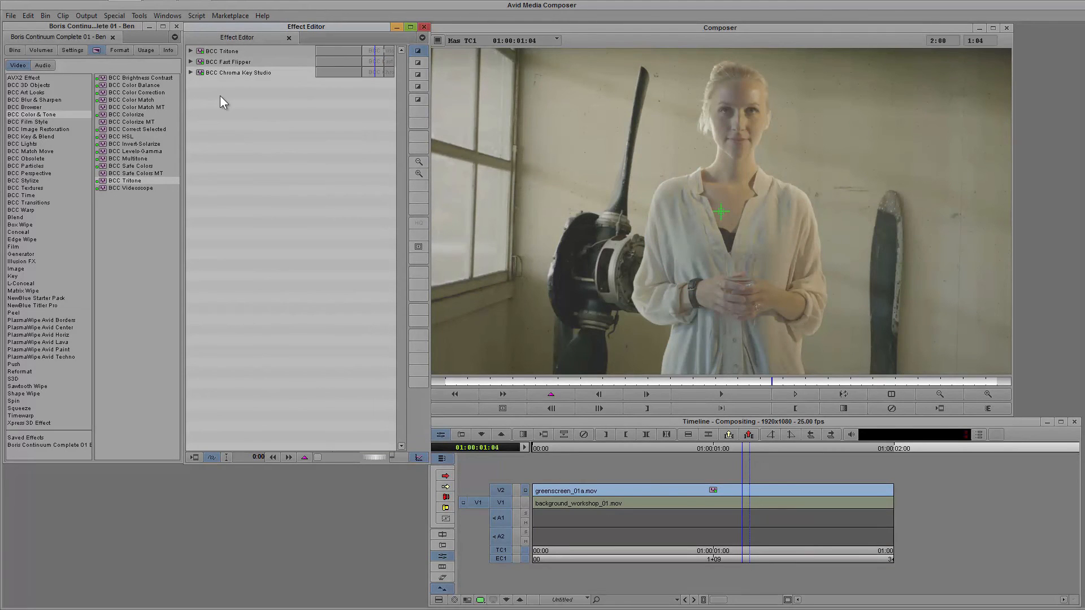
click(190, 51)
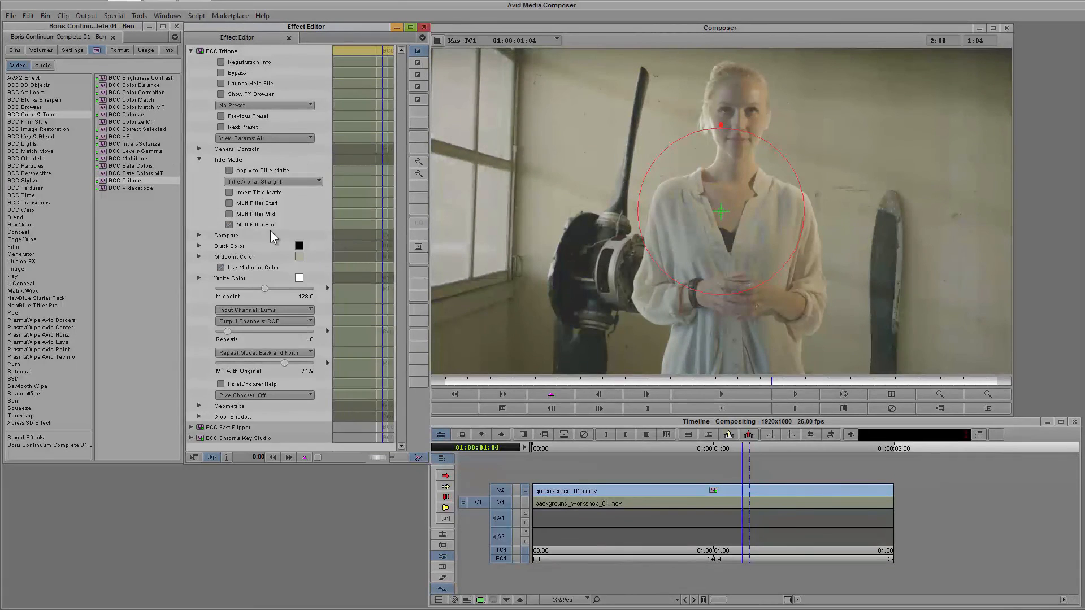
click(191, 51)
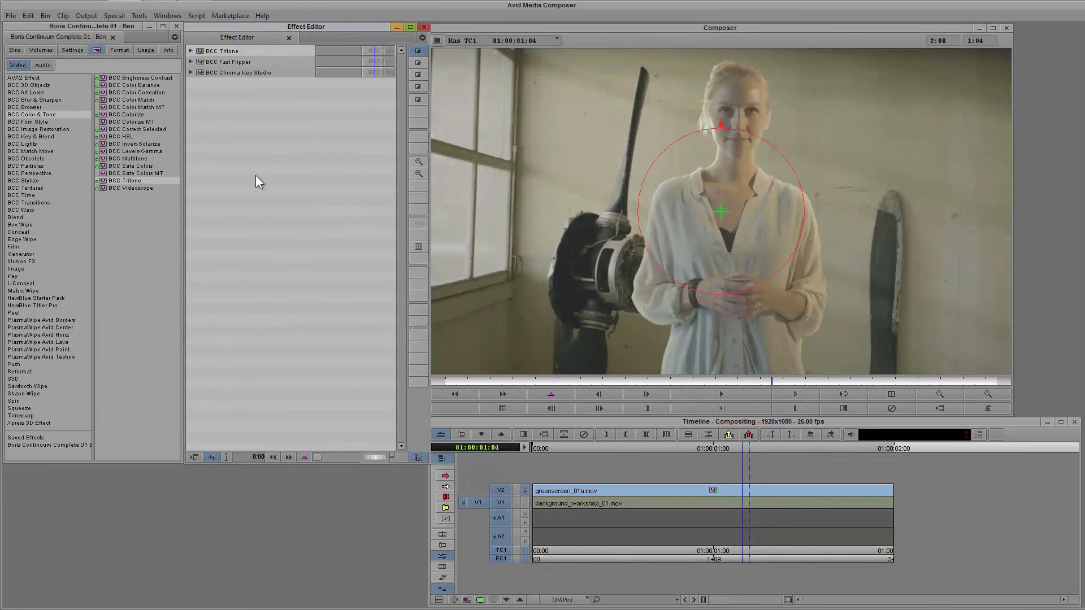
- Save the BCC Chroma Key Studio settings as a preset named with the editor's first name plus "Greenscreen", and check the preset options
click(191, 72)
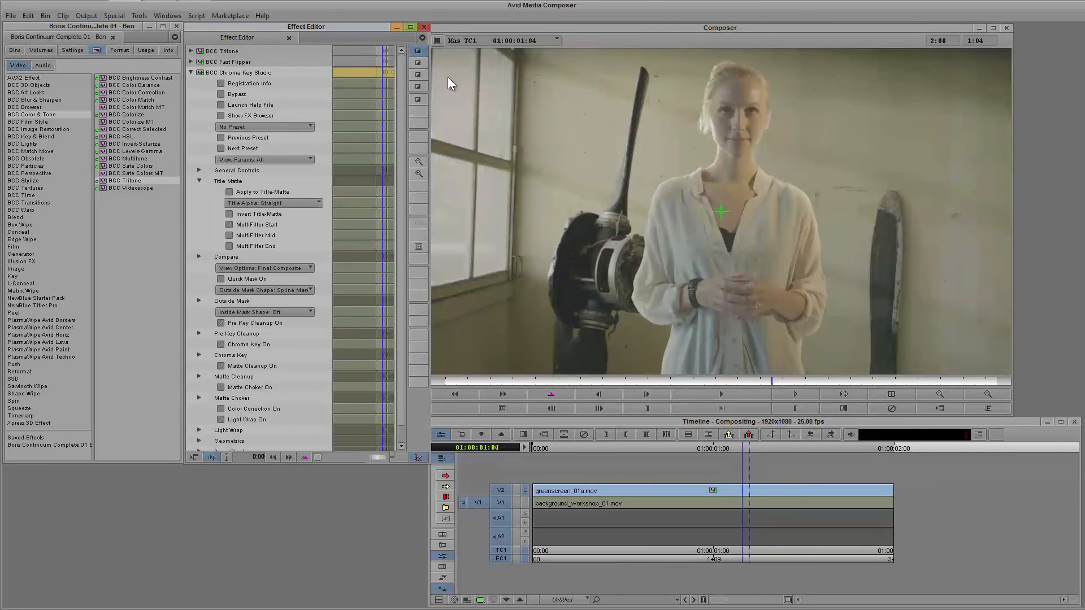
click(311, 126)
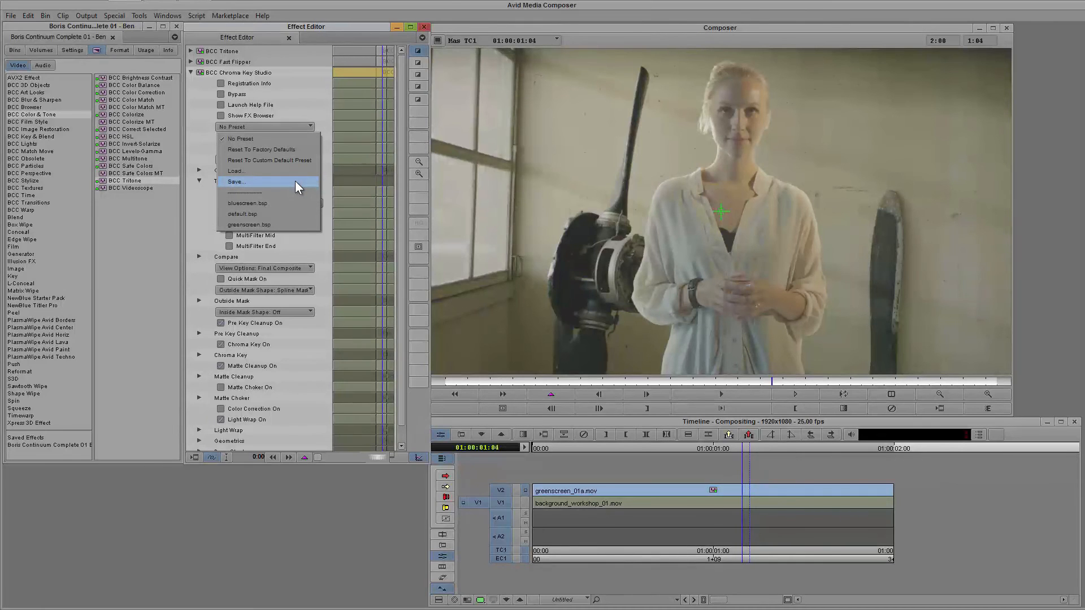
click(280, 185)
text(Ben Greenscreen)
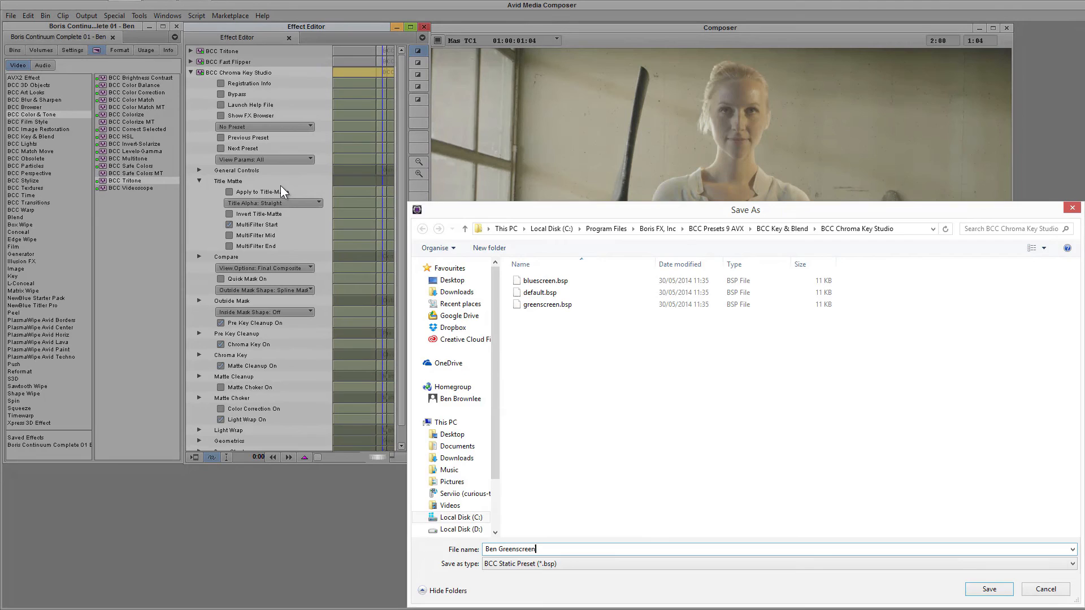
key(Return)
click(303, 127)
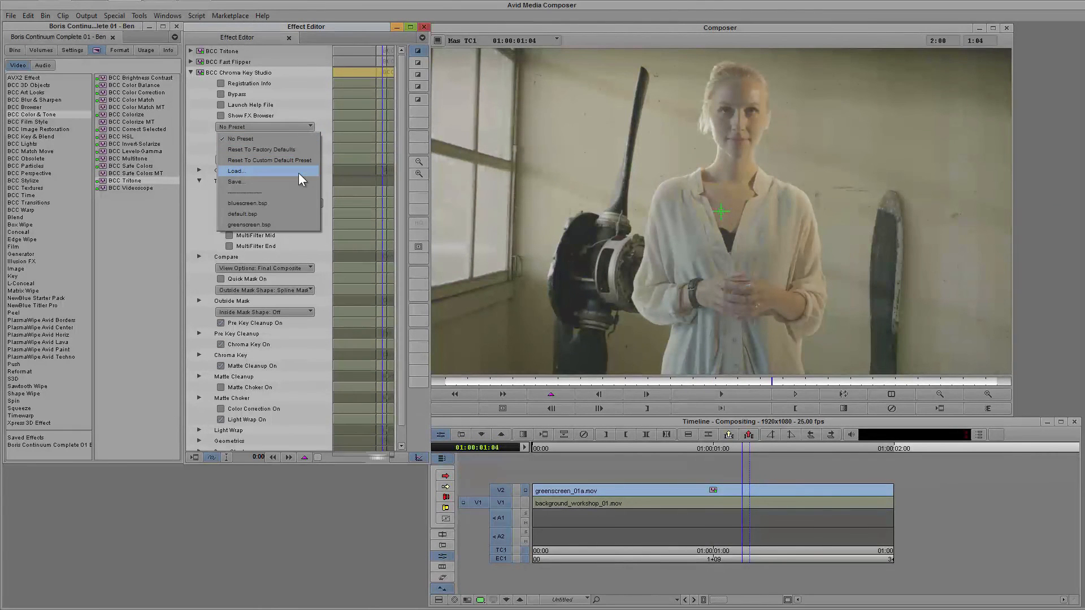
click(198, 145)
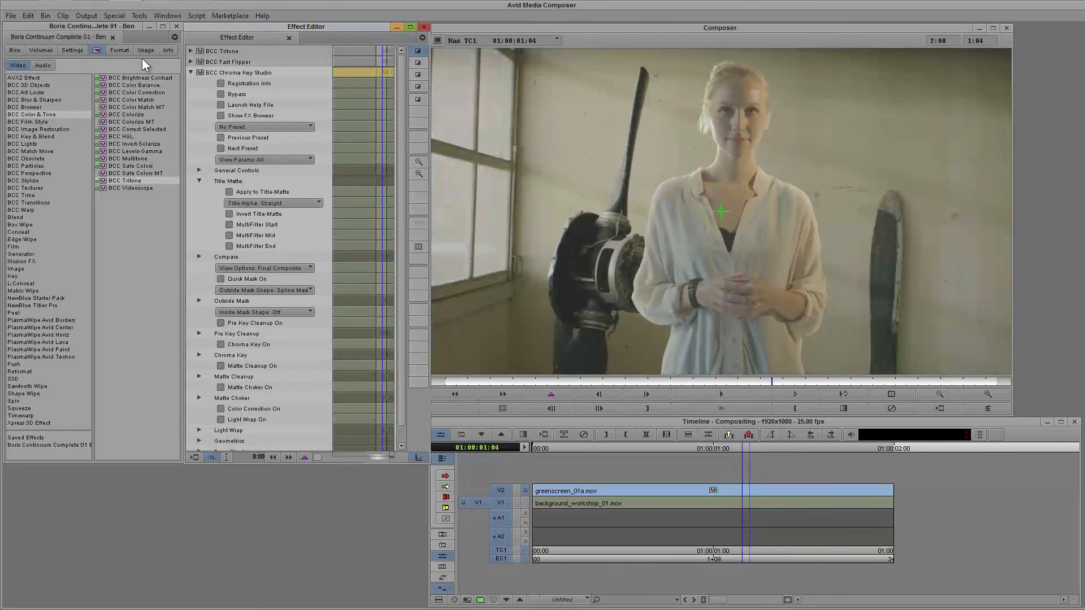
- Create a new bin in the project and name it with the editor's first name plus "Saved Effects"
click(14, 49)
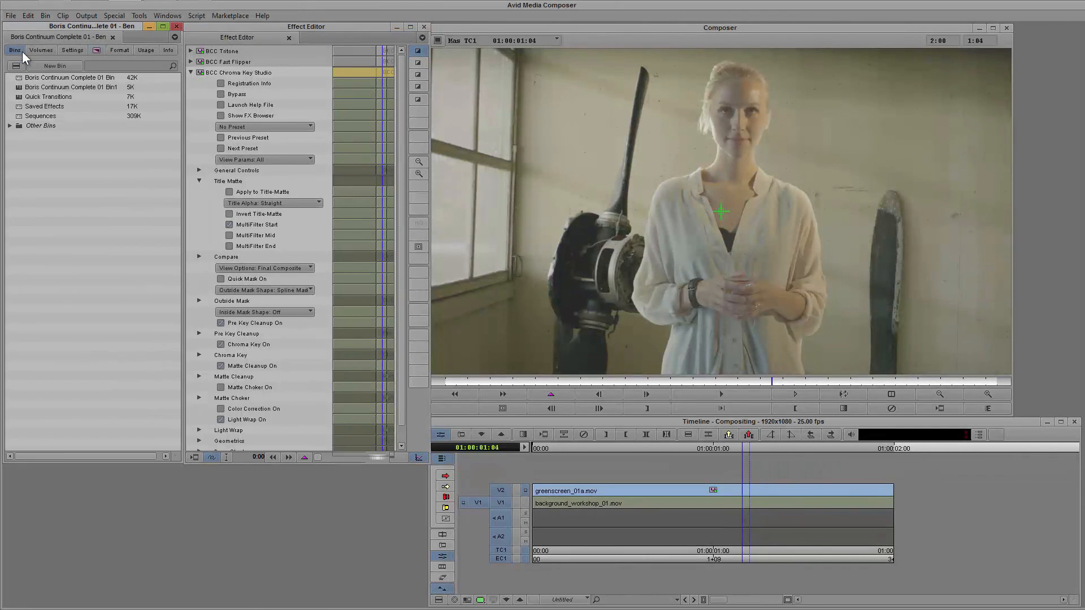
right_click(53, 164)
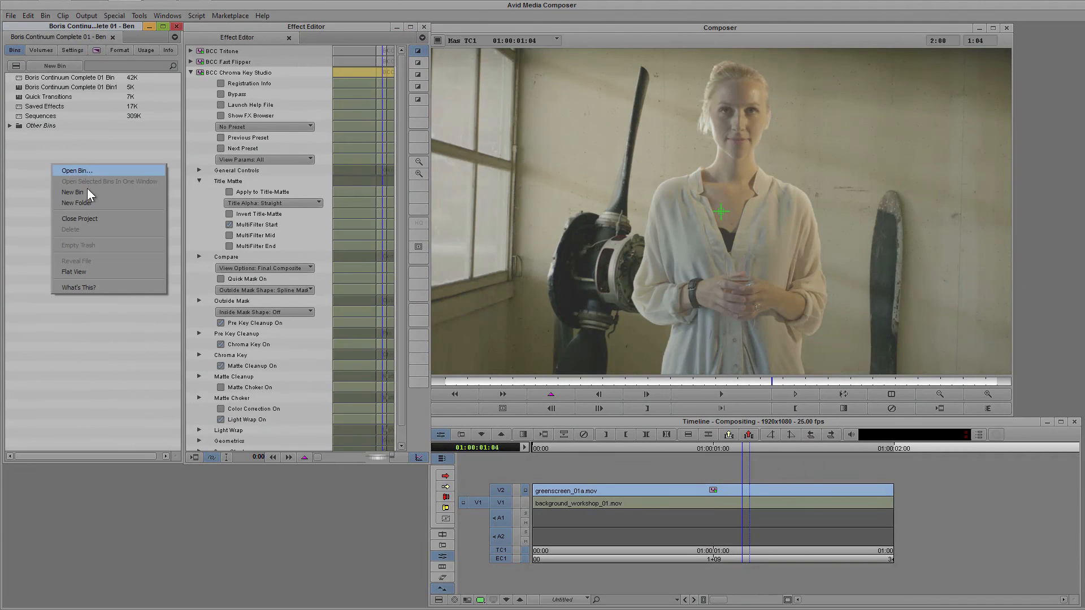
click(72, 192)
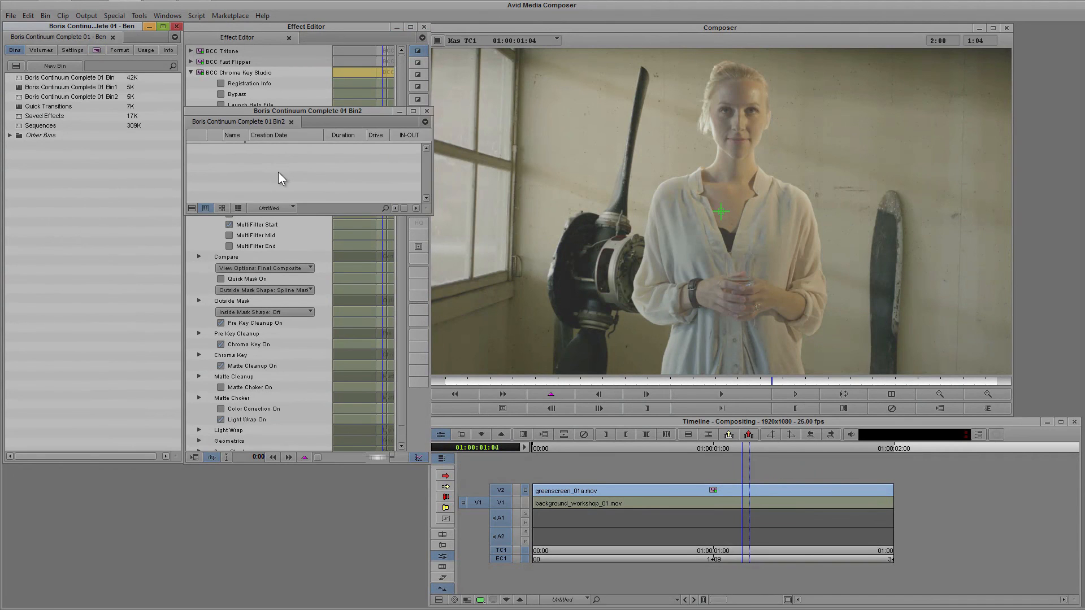
text(Bens S)
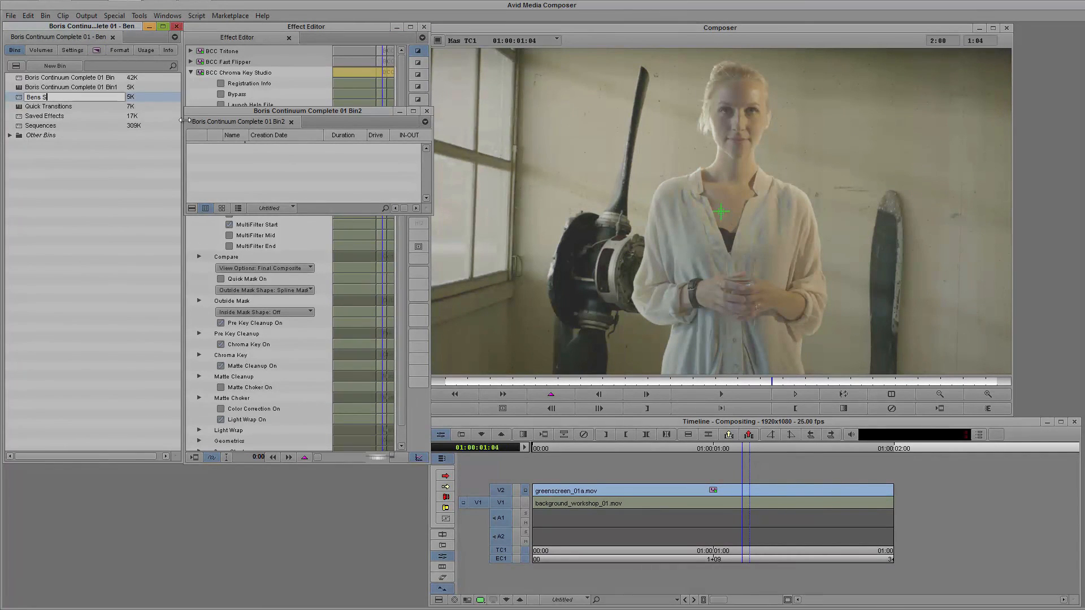
text(aved Effects)
key(Return)
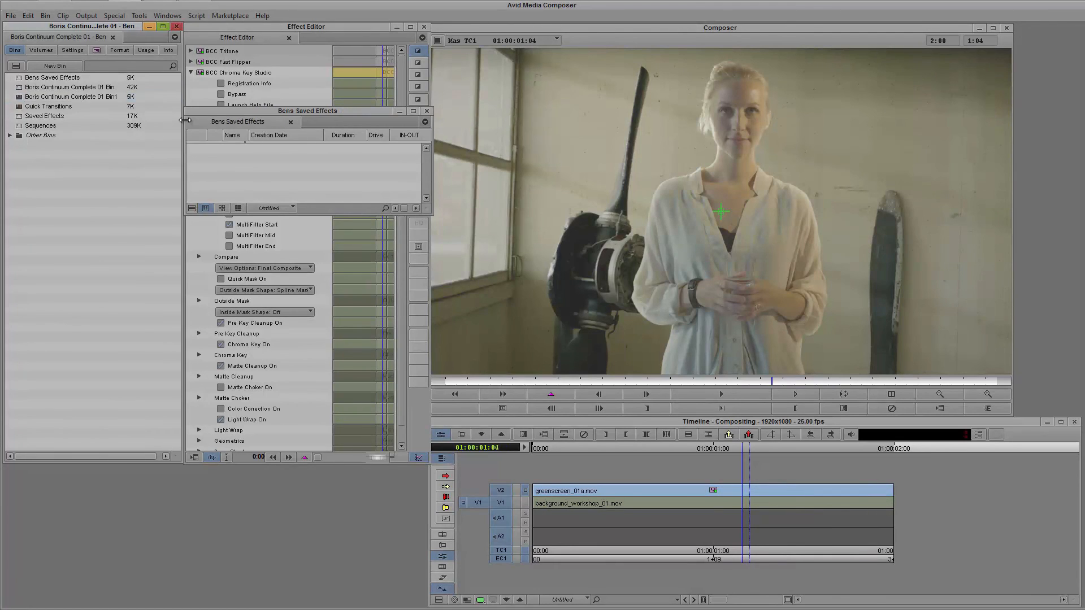
- Store the BCC Chroma Key Studio, BCC Fast Flipper and BCC Tritone effects in the new bin and save the bin
drag(205, 78, 457, 339)
drag(200, 61, 507, 388)
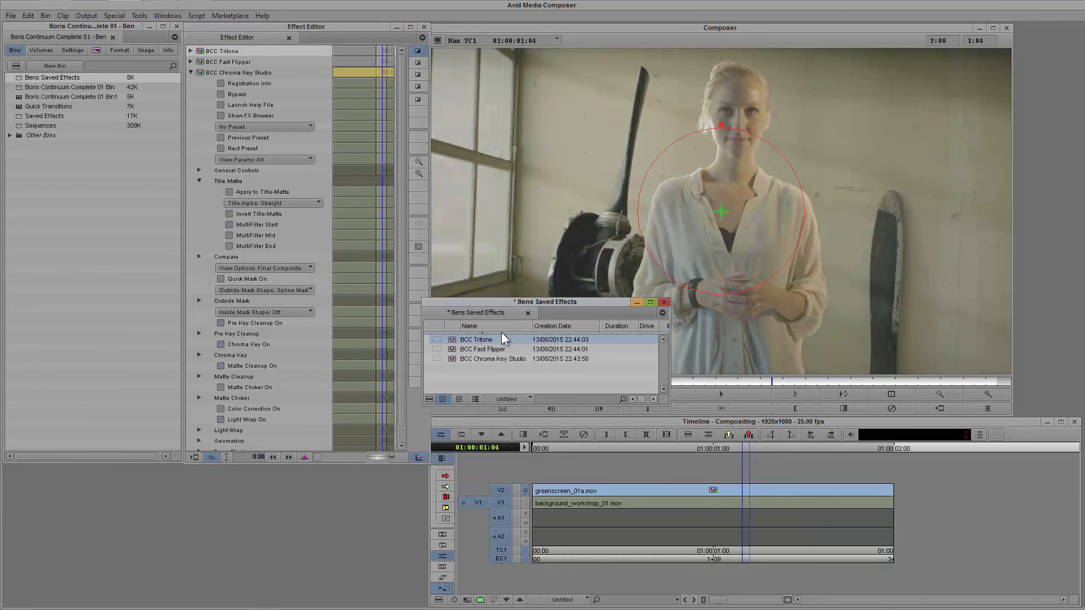
key(ctrl+s)
click(11, 15)
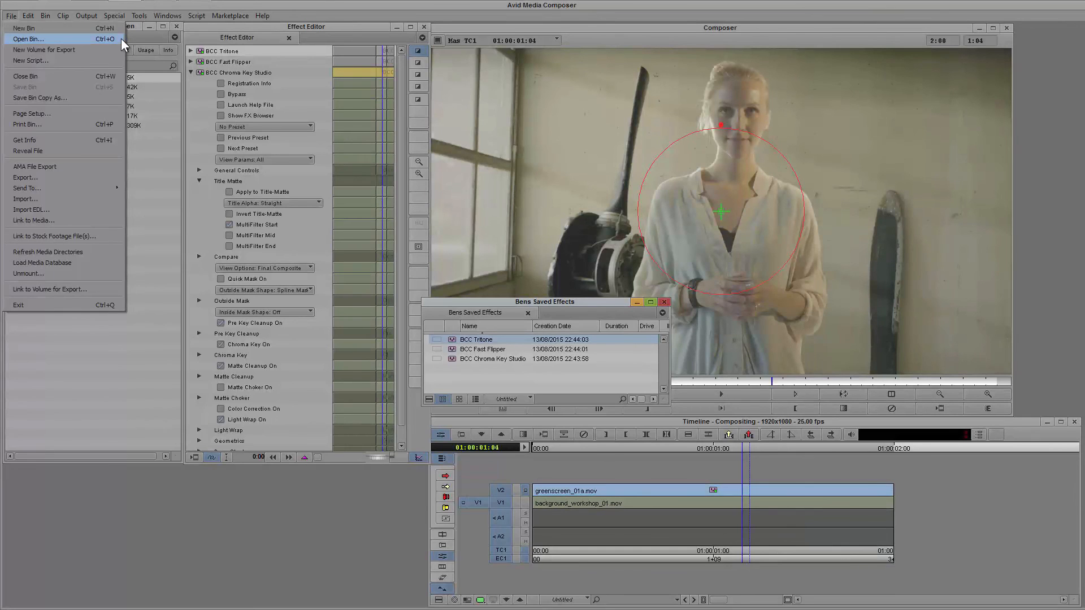
click(458, 336)
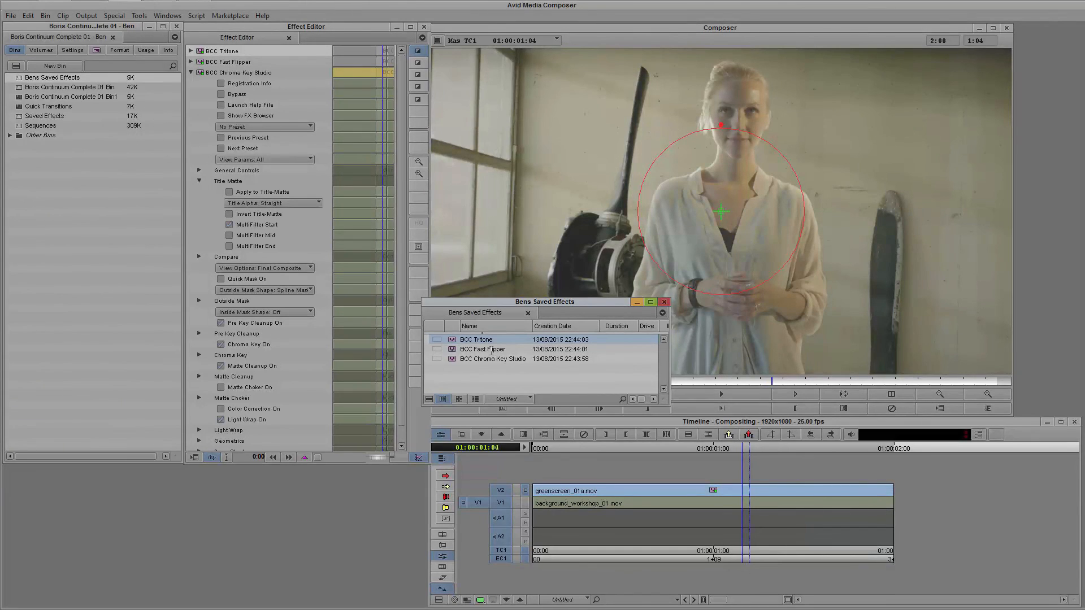